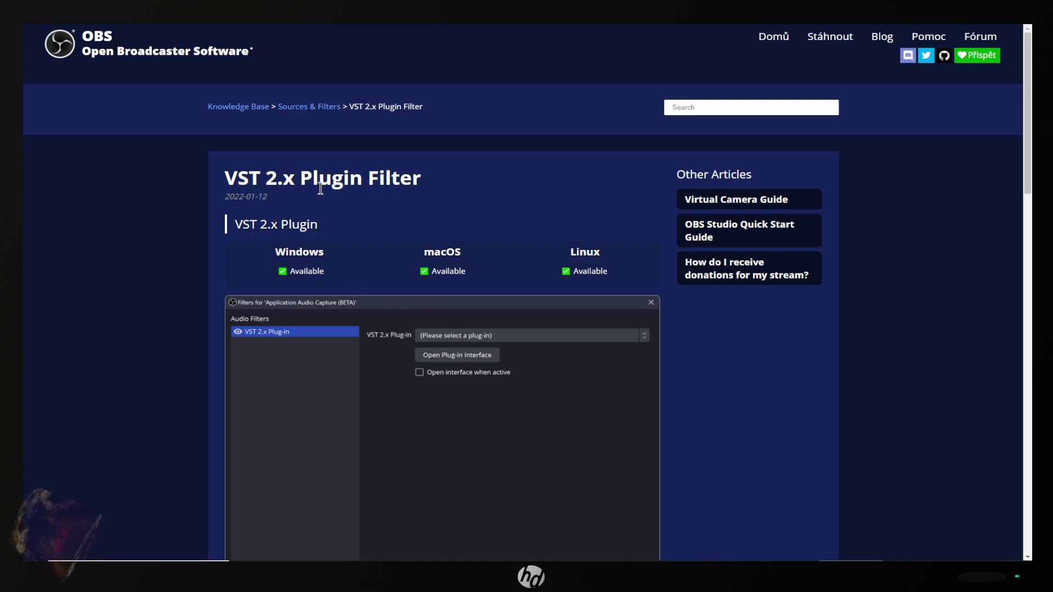
Step: Scroll to the Search Directories section and highlight the Windows .dll extension note
scroll(378, 189, down, 12)
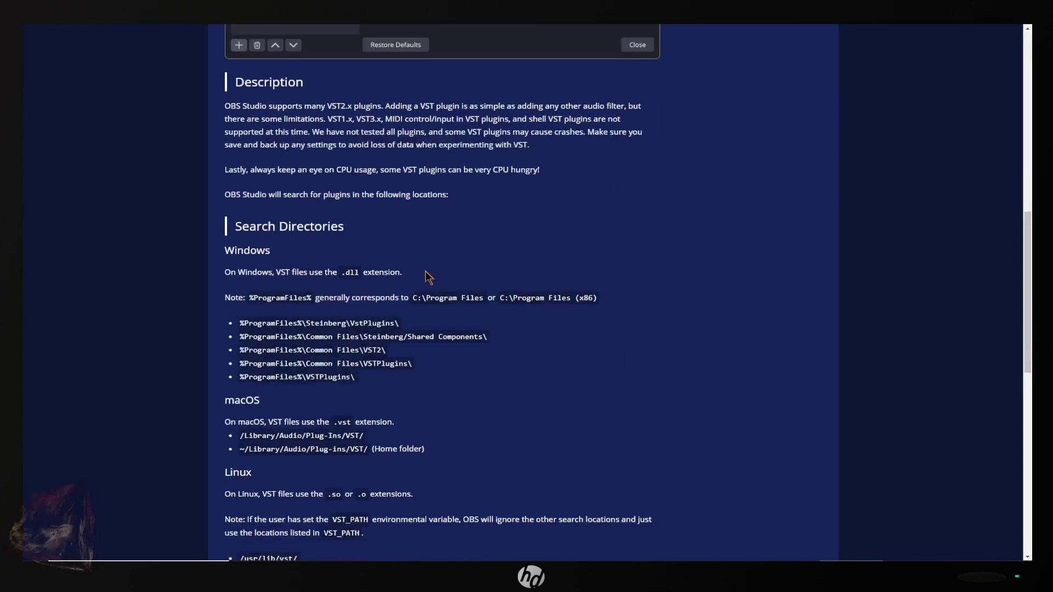
scroll(445, 285, down, 1)
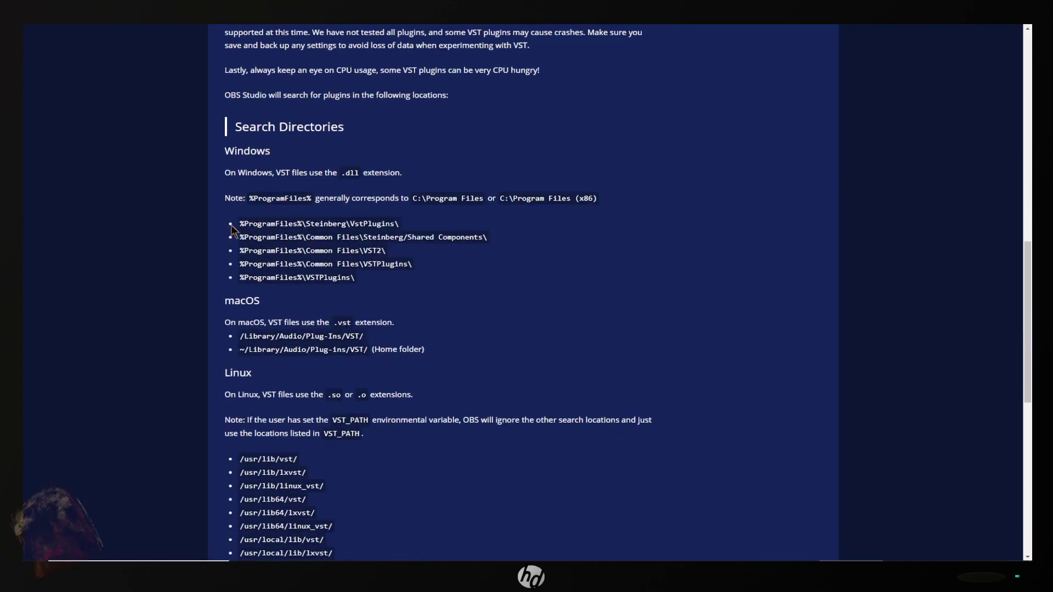
drag(342, 172, 360, 173)
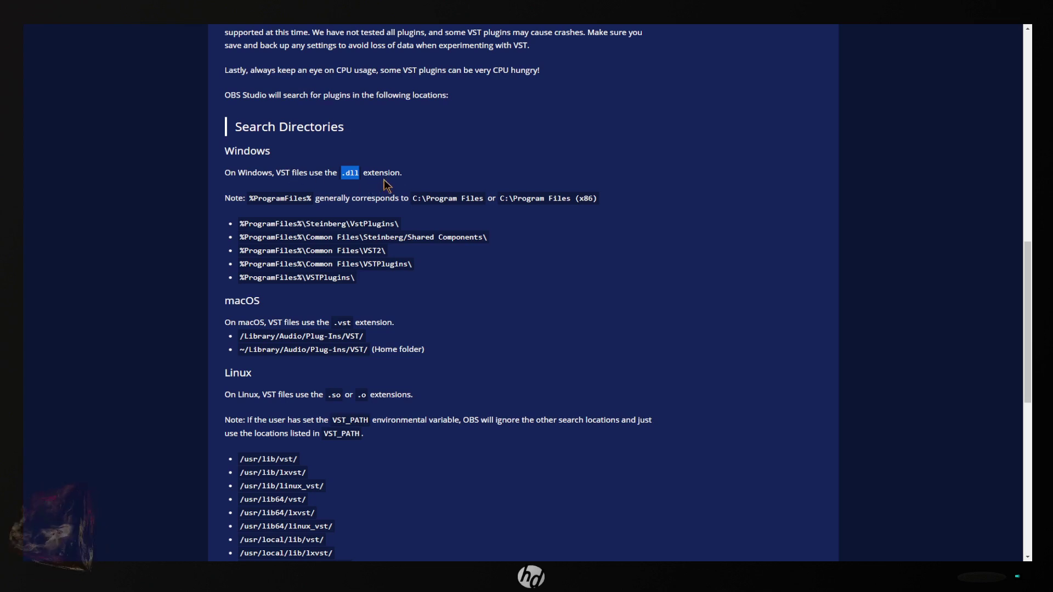
drag(402, 174, 281, 170)
click(294, 172)
scroll(534, 296, down, 2)
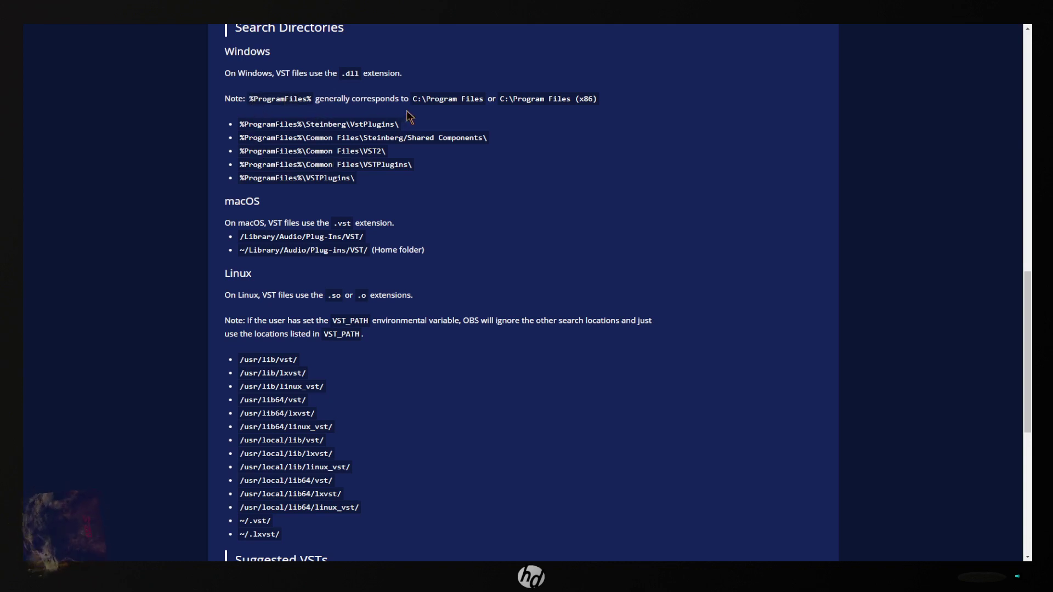
drag(415, 99, 485, 100)
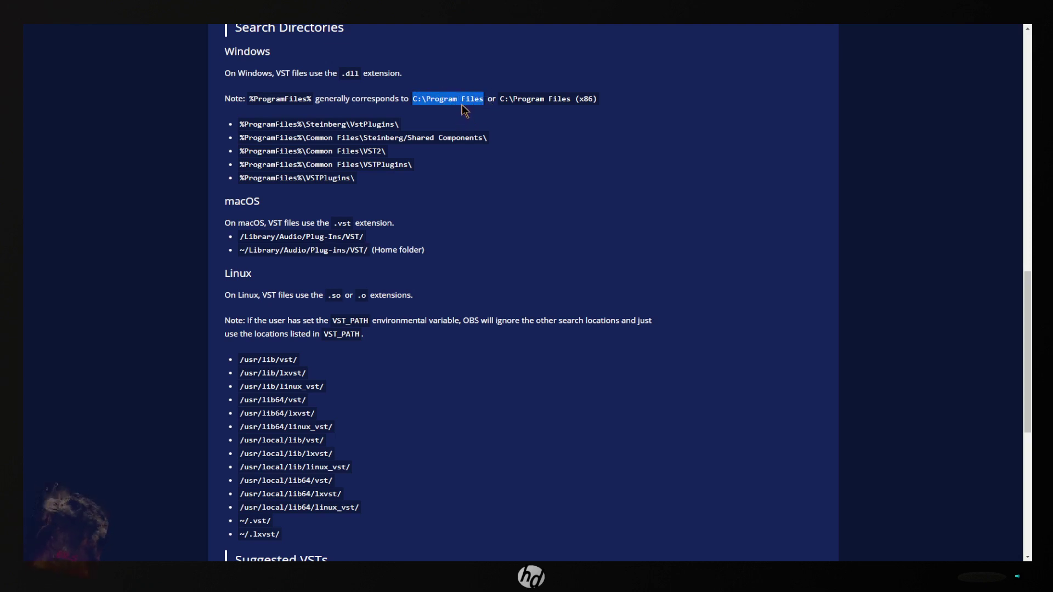
drag(501, 99, 609, 105)
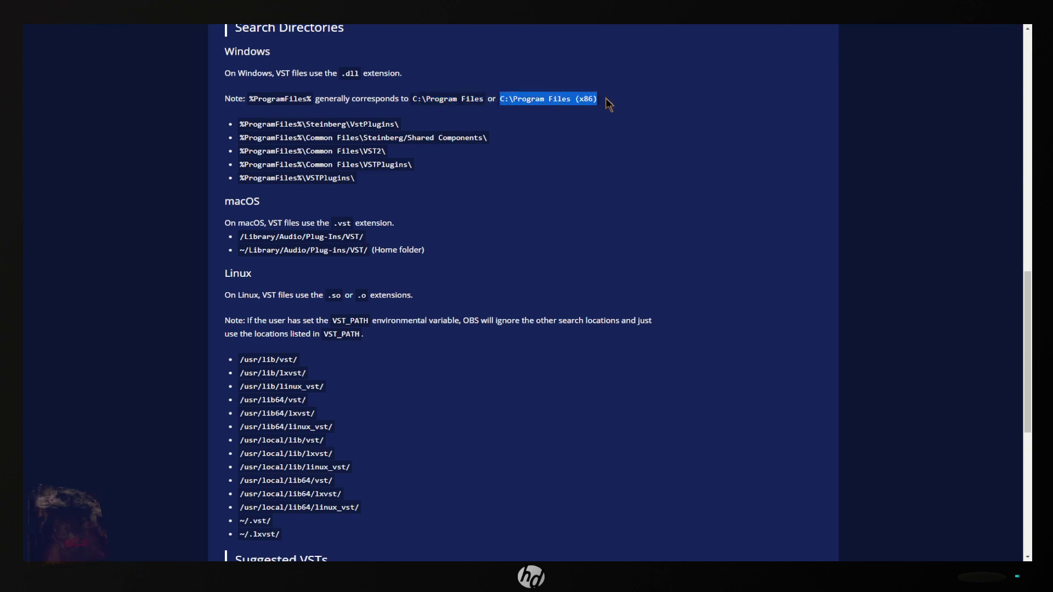
click(521, 131)
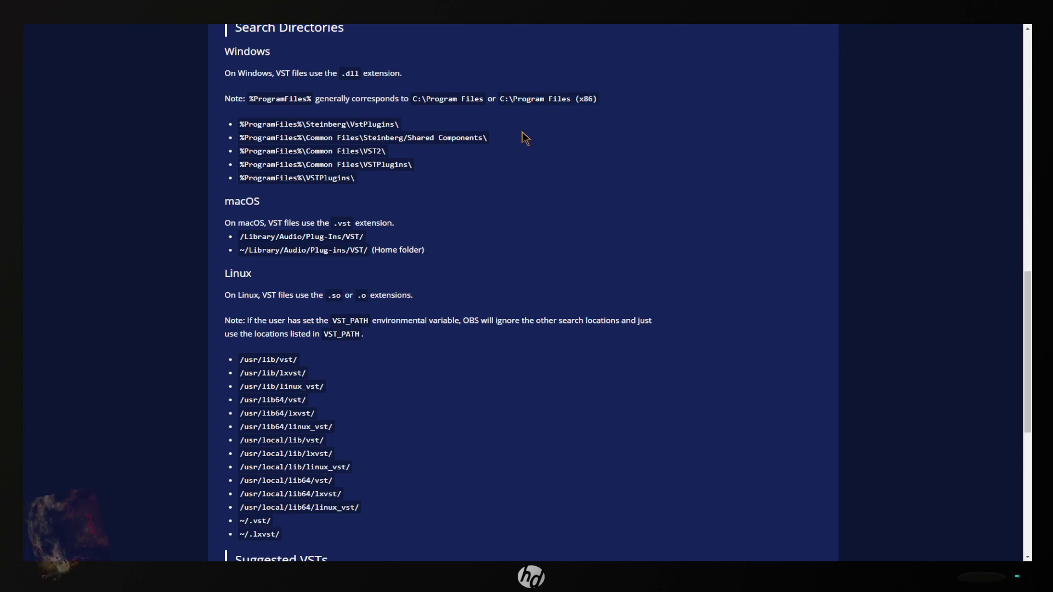
drag(413, 101, 487, 103)
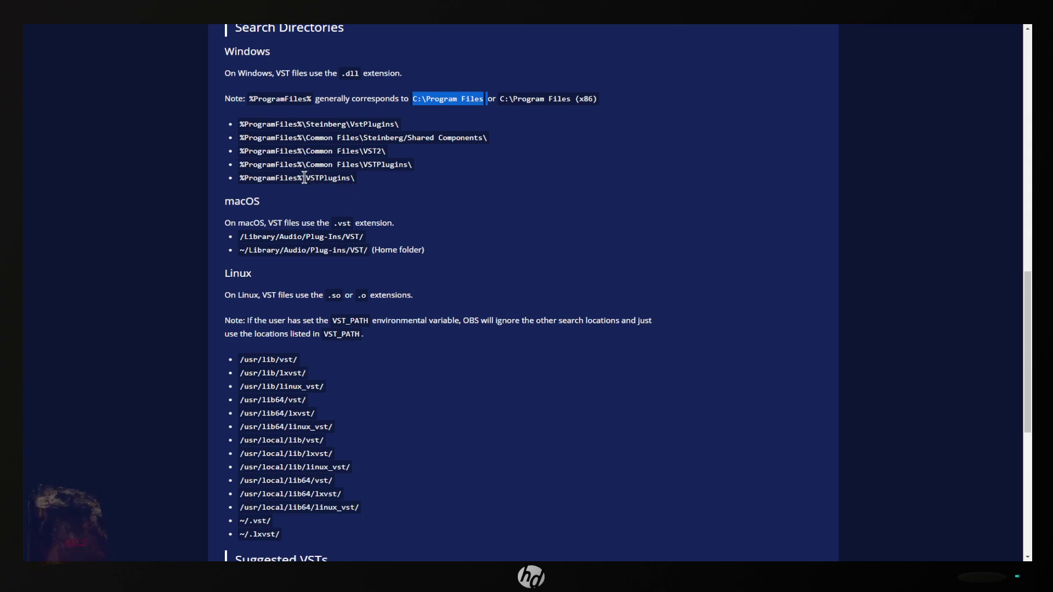
drag(302, 177, 367, 188)
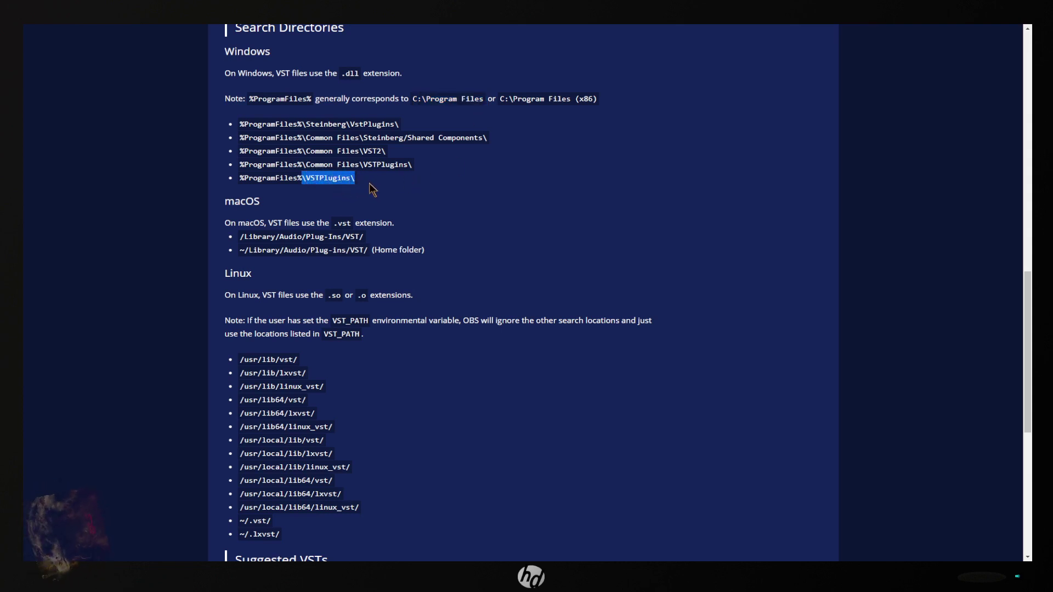
scroll(368, 189, down, 1)
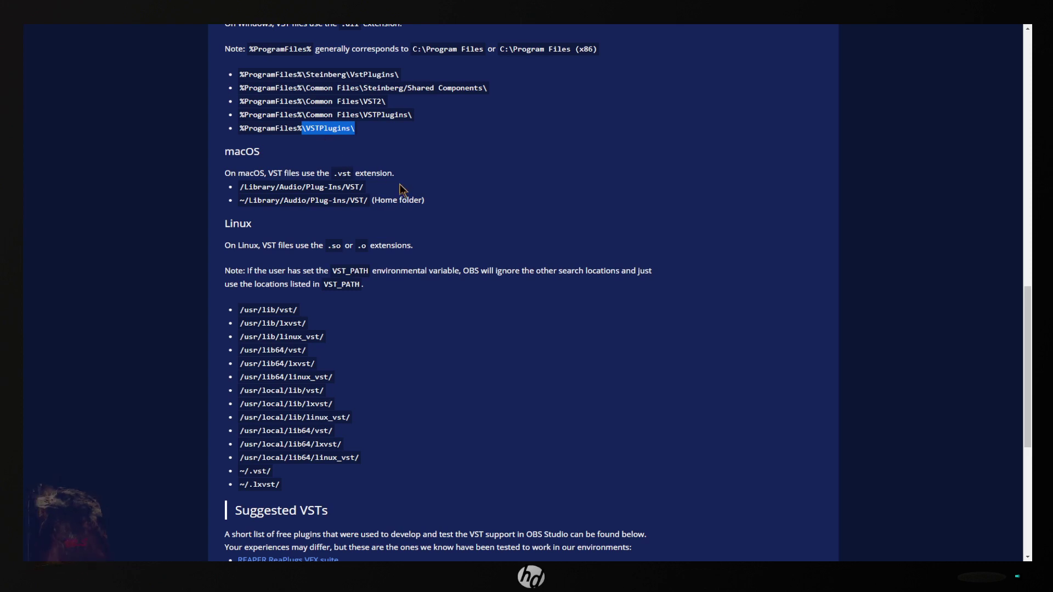
click(383, 136)
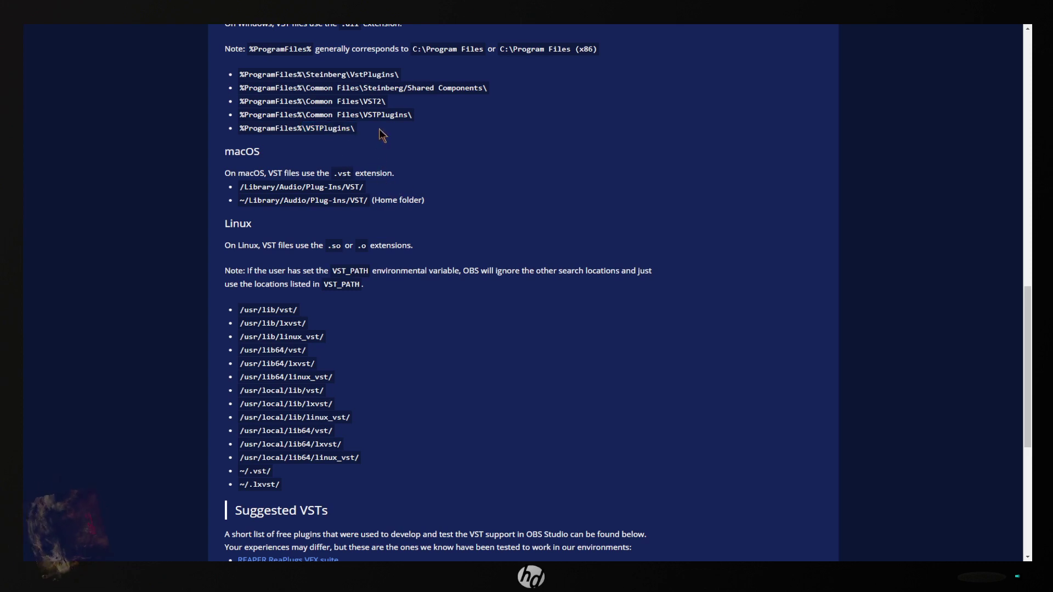
Step: Scroll the article to the Suggested VSTs list with the Plugins4Free Vocal Pitch Shifter link
scroll(325, 248, down, 2)
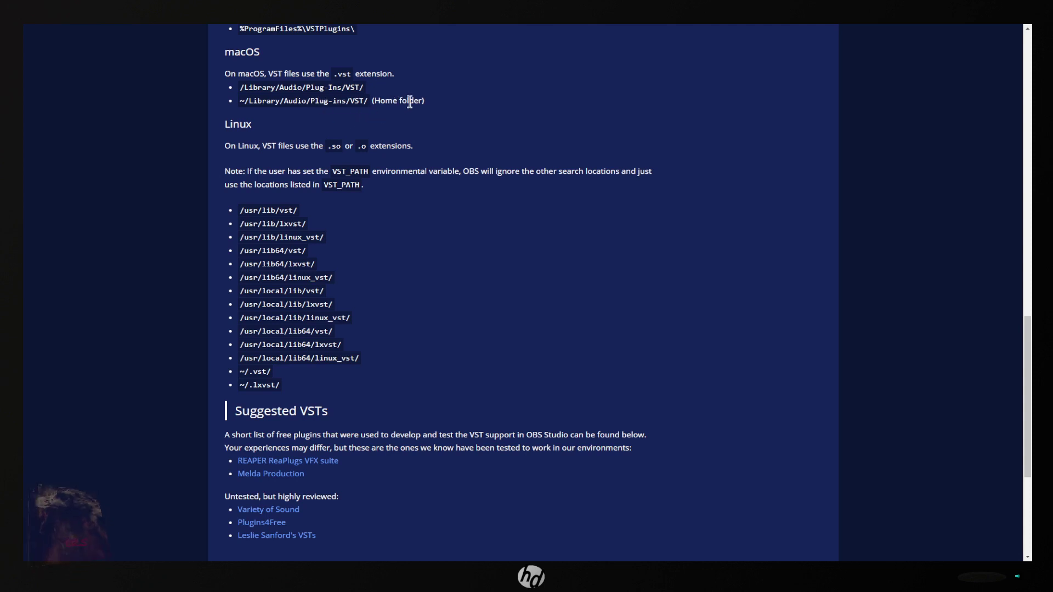
scroll(384, 170, down, 1)
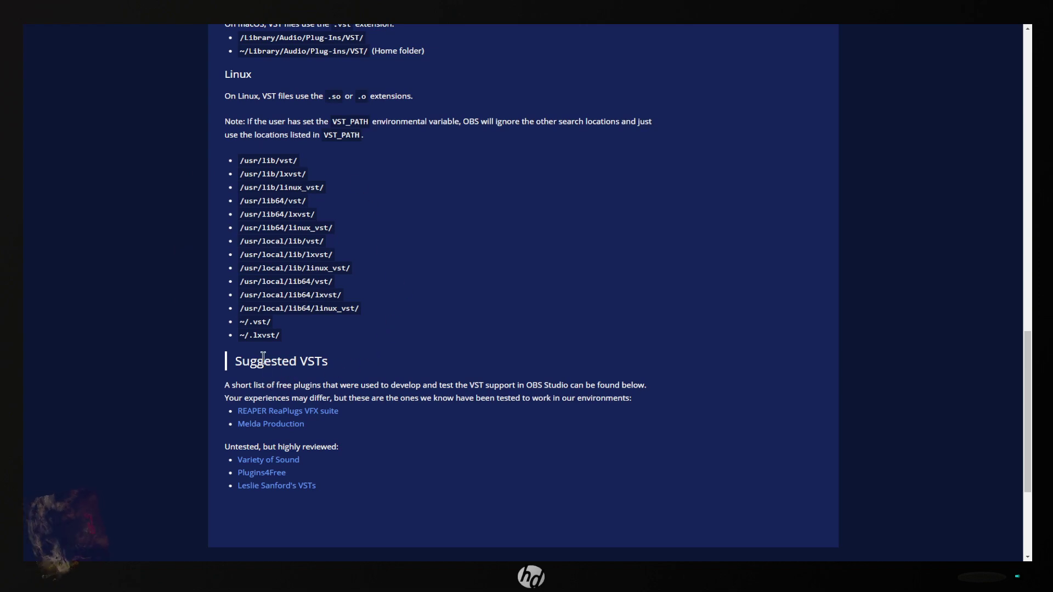
scroll(464, 389, down, 4)
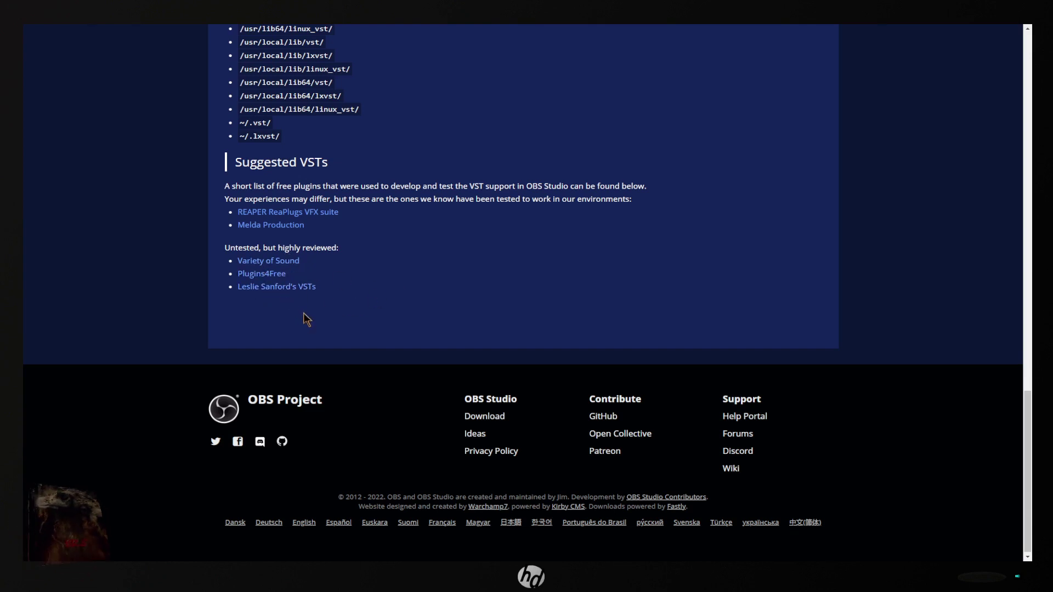
scroll(403, 249, up, 15)
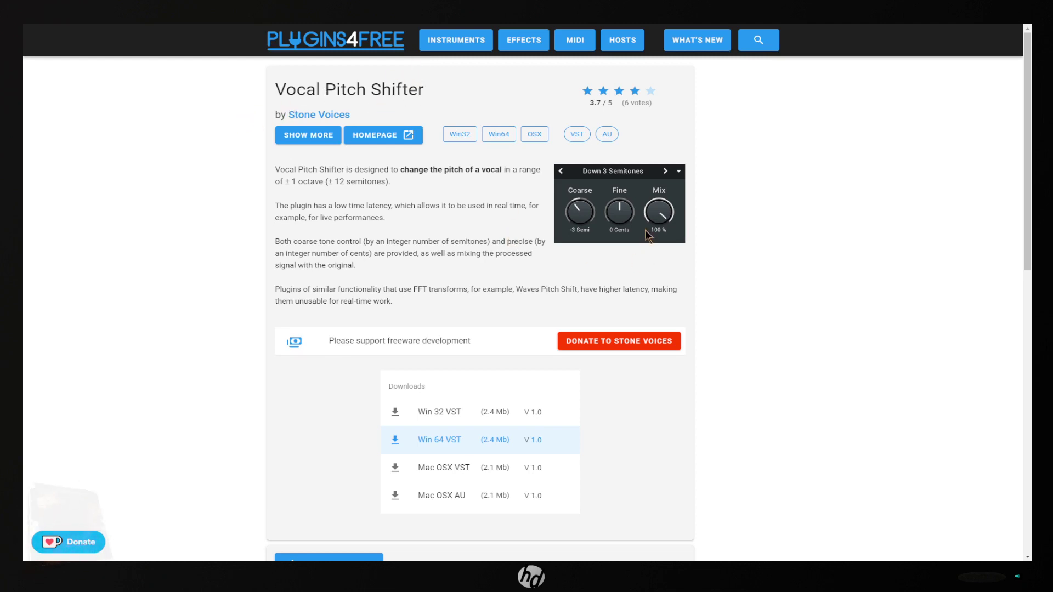
Step: Scroll the Vocal Pitch Shifter page to check the Win 64 VST download
scroll(207, 319, down, 3)
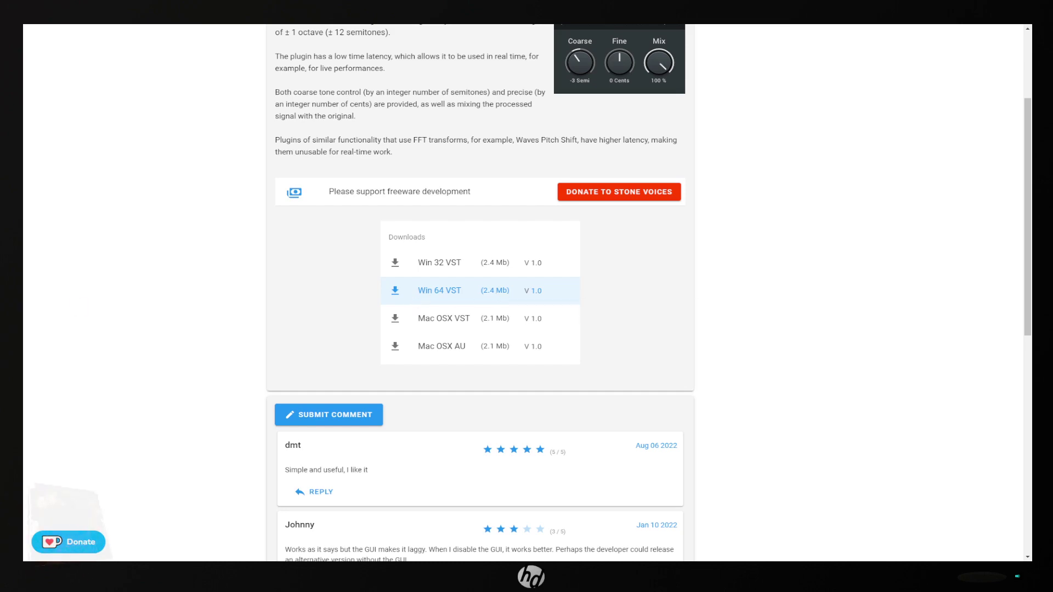
scroll(110, 366, up, 3)
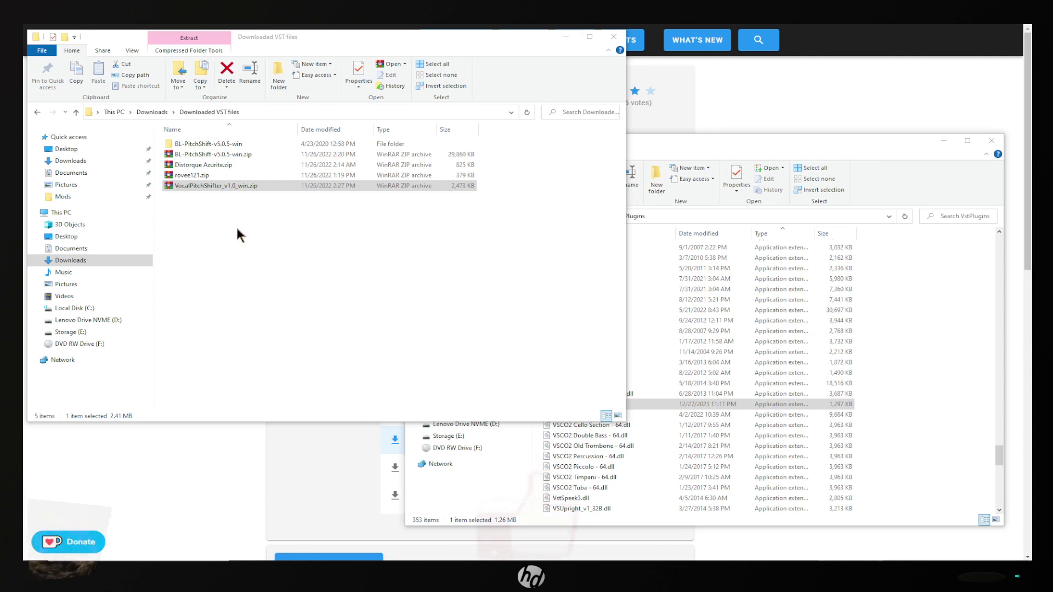
Step: Scan VocalPitchShifter_v1.0_win.zip for viruses
right_click(203, 186)
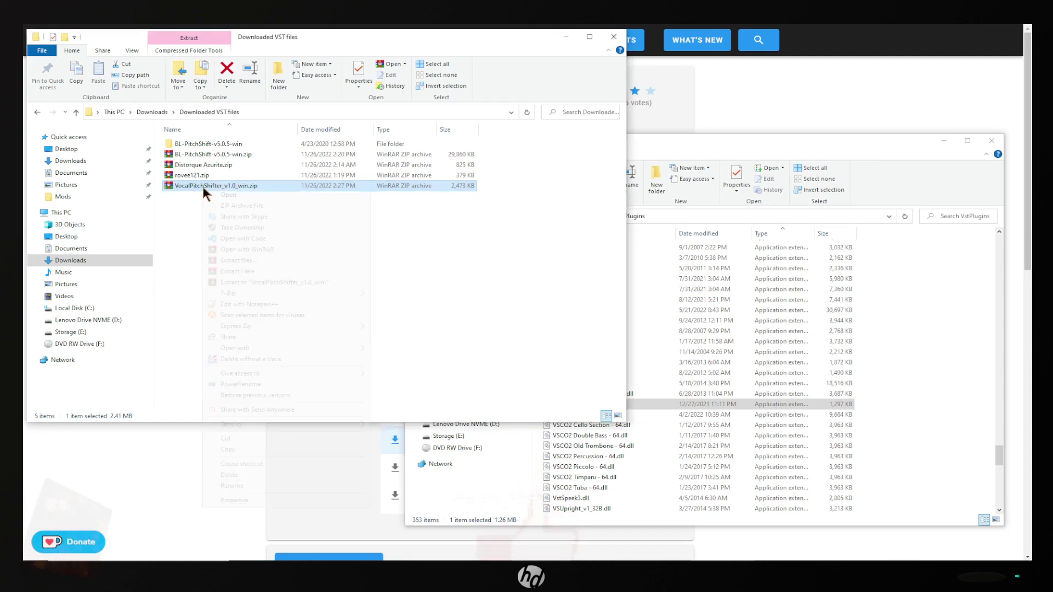
click(294, 317)
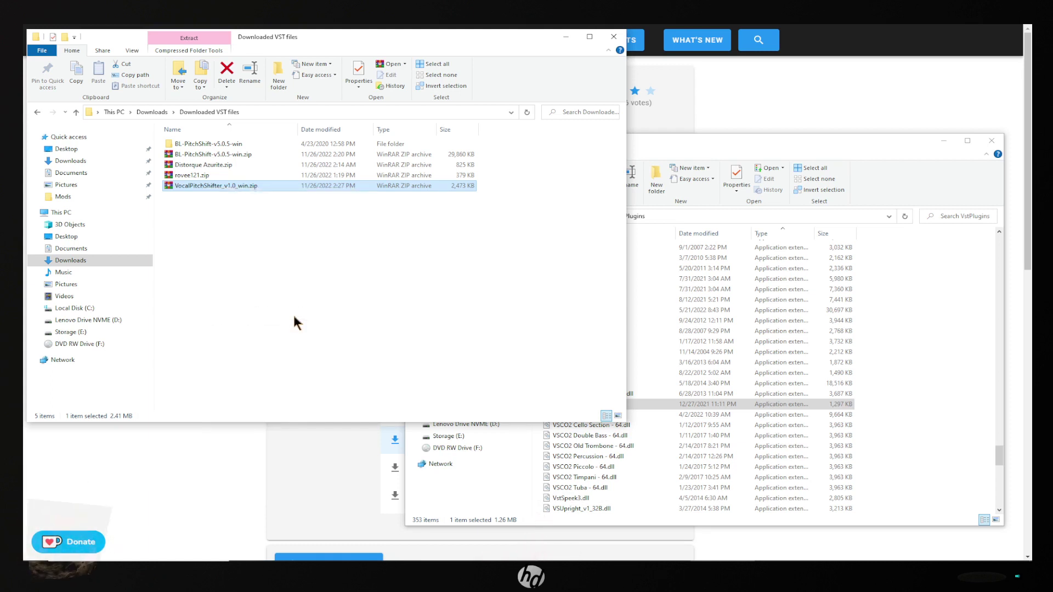
Step: Open the zip in WinRAR and select VocalPitchShifter.dll in VocalPitchShifter_v1.0_win\VST2\64bit
double_click(213, 185)
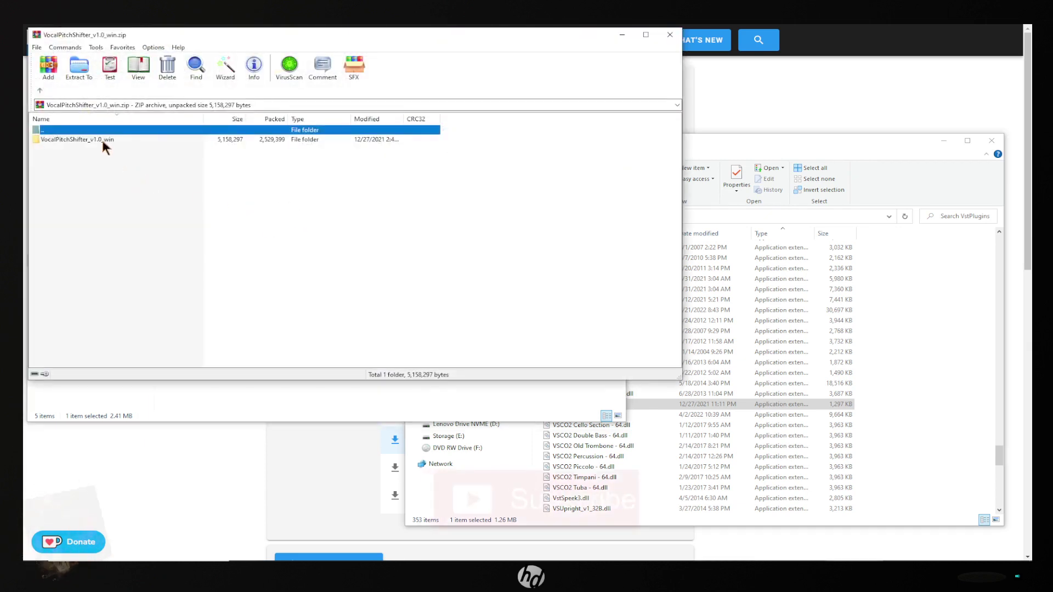
double_click(101, 139)
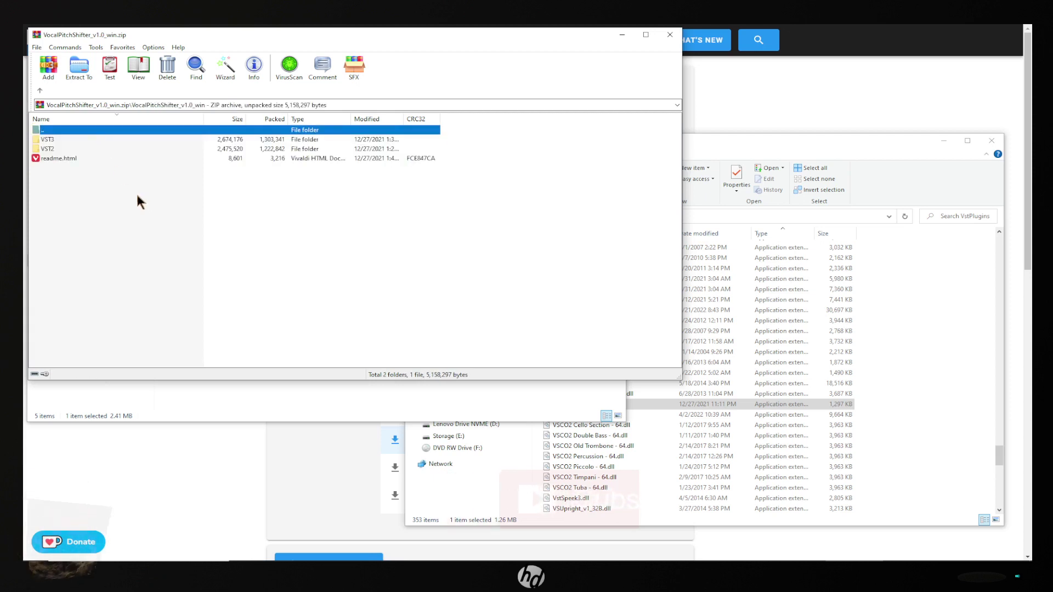
double_click(54, 149)
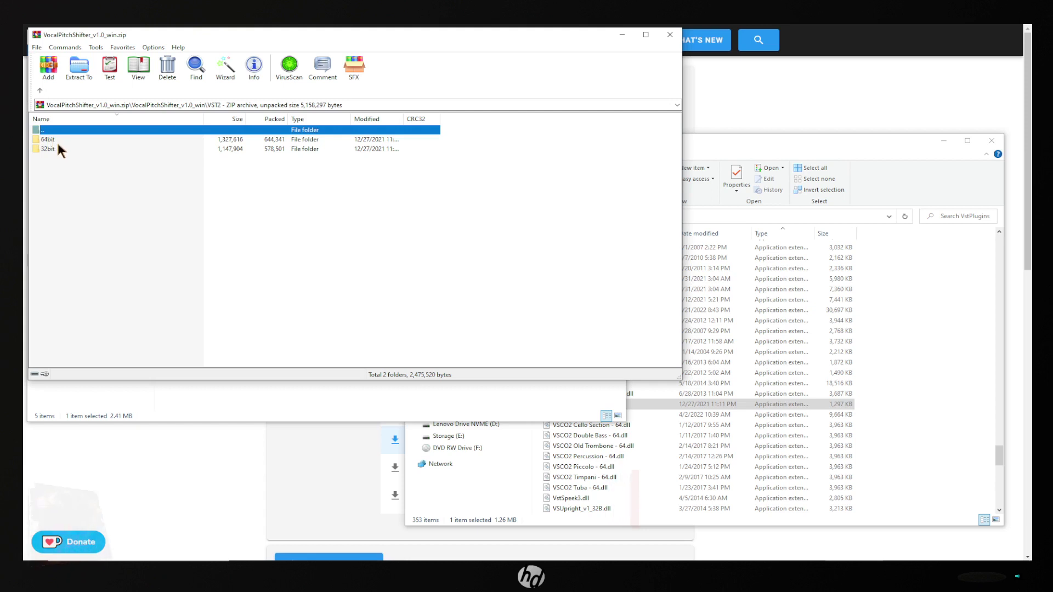
double_click(48, 140)
click(94, 140)
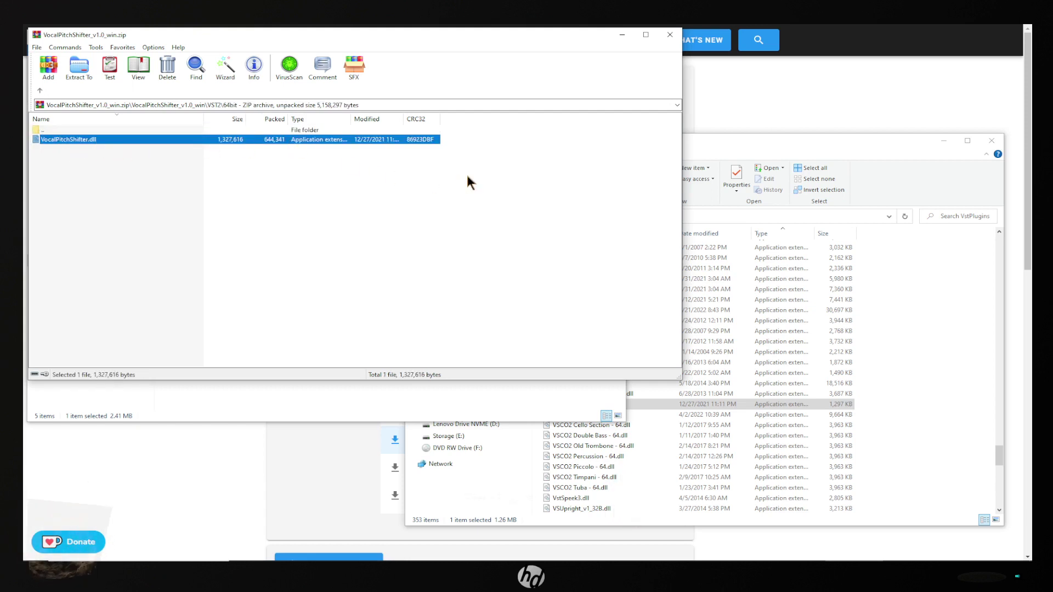
click(789, 147)
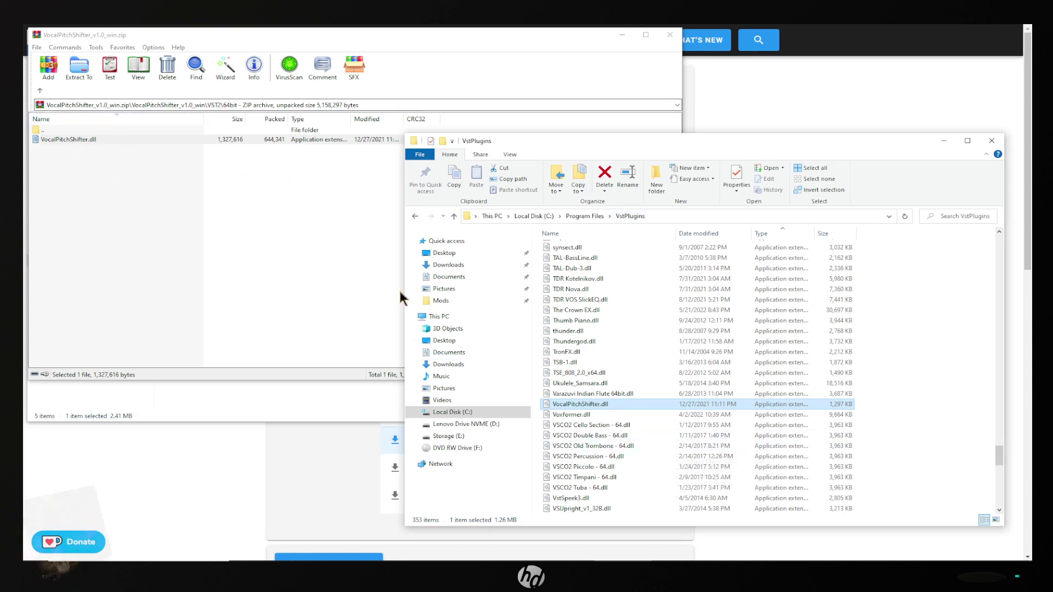
Step: Go up to C:\Program Files and open the VstPlugins folder
mouse_move(583, 408)
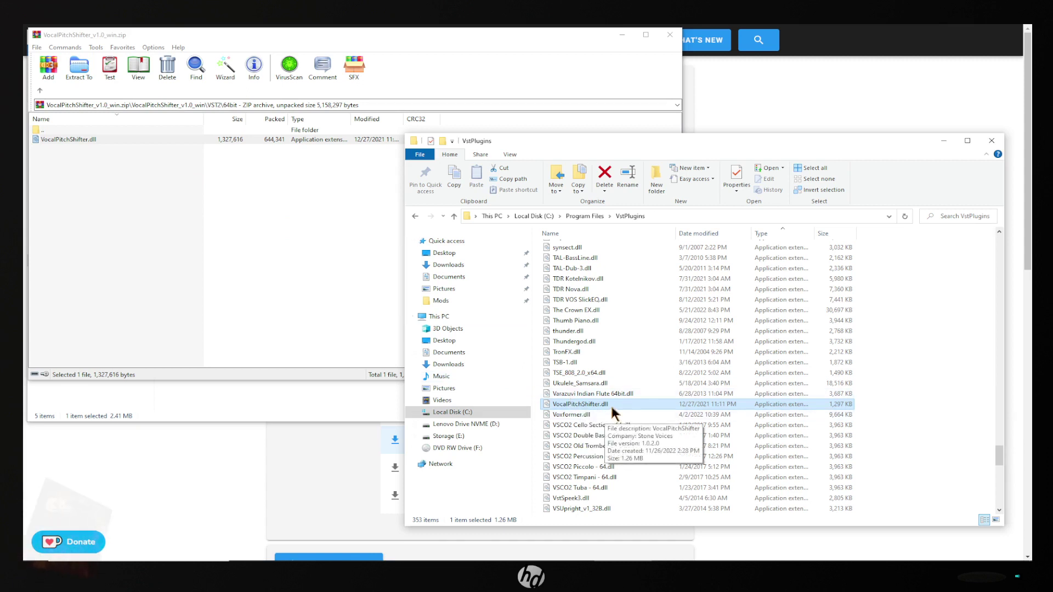
click(587, 215)
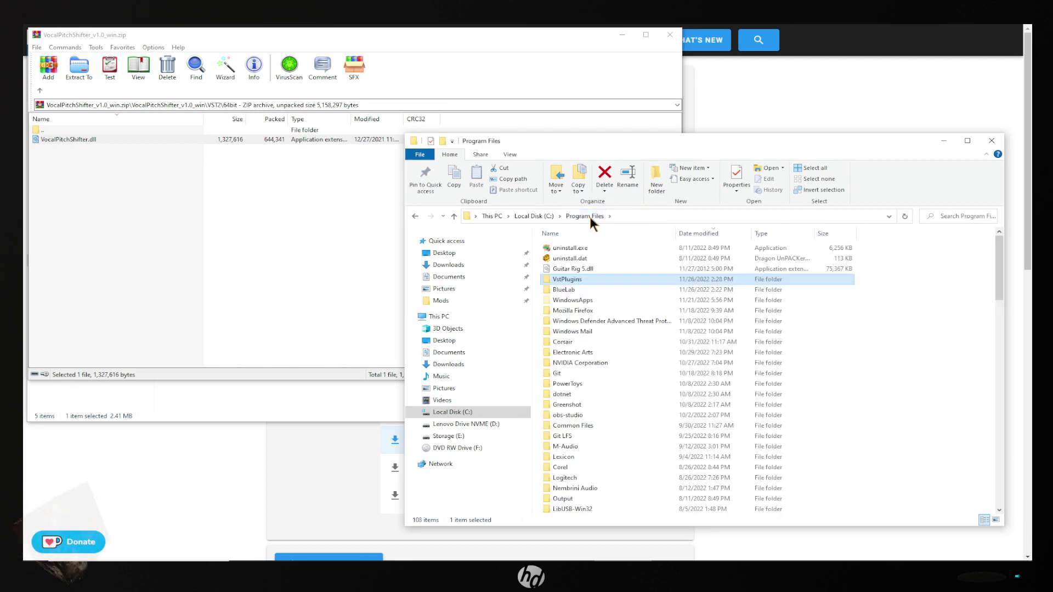
right_click(887, 396)
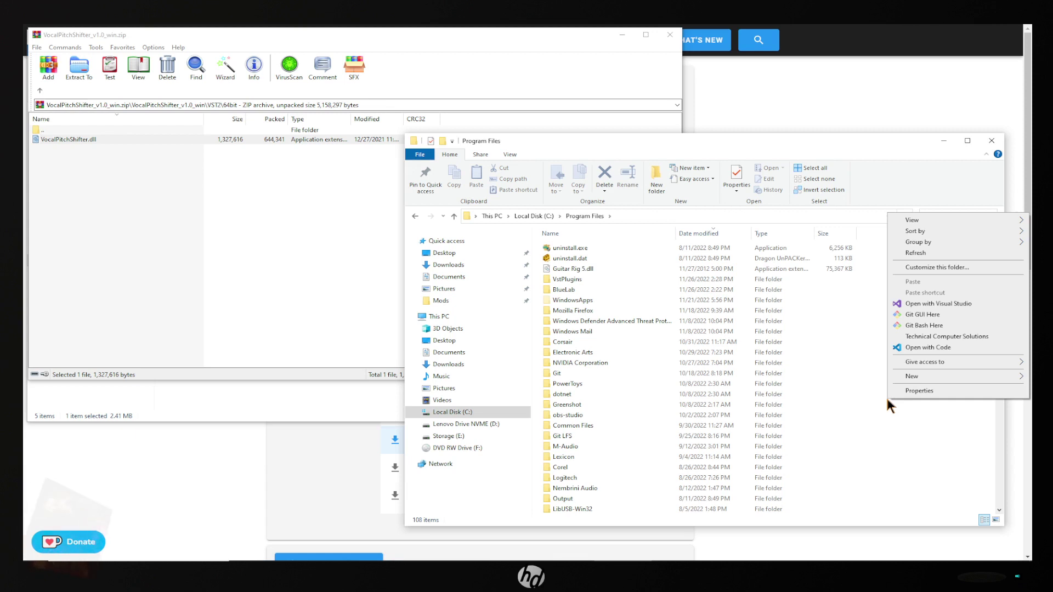
mouse_move(908, 378)
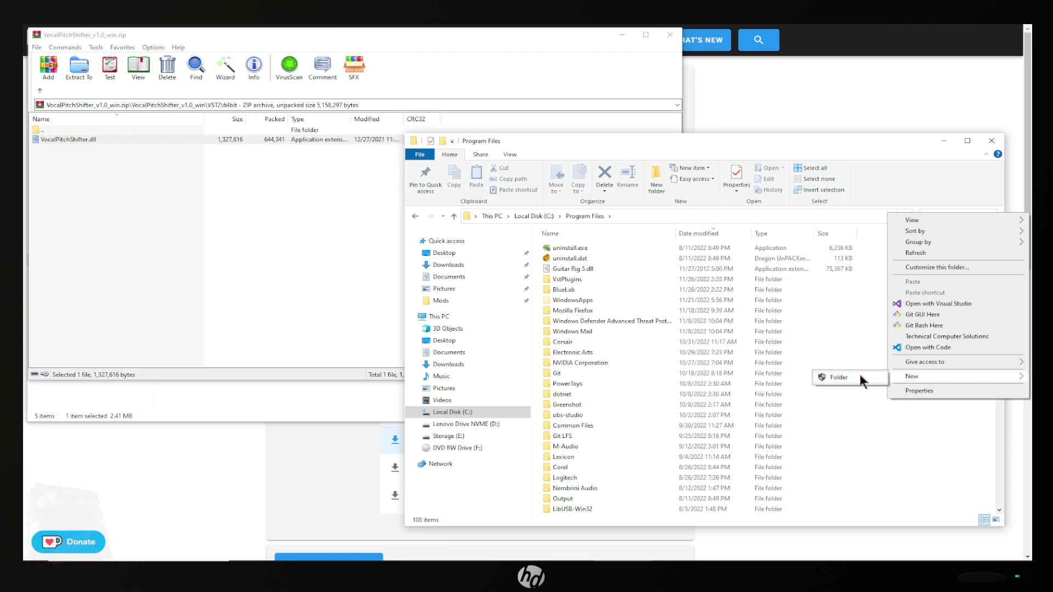
click(564, 279)
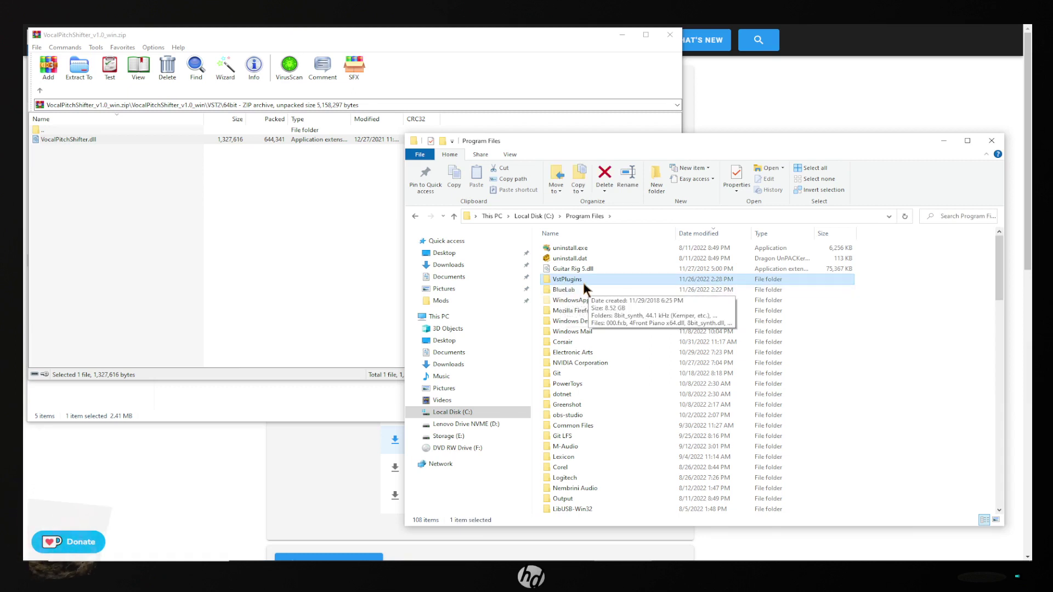
double_click(581, 280)
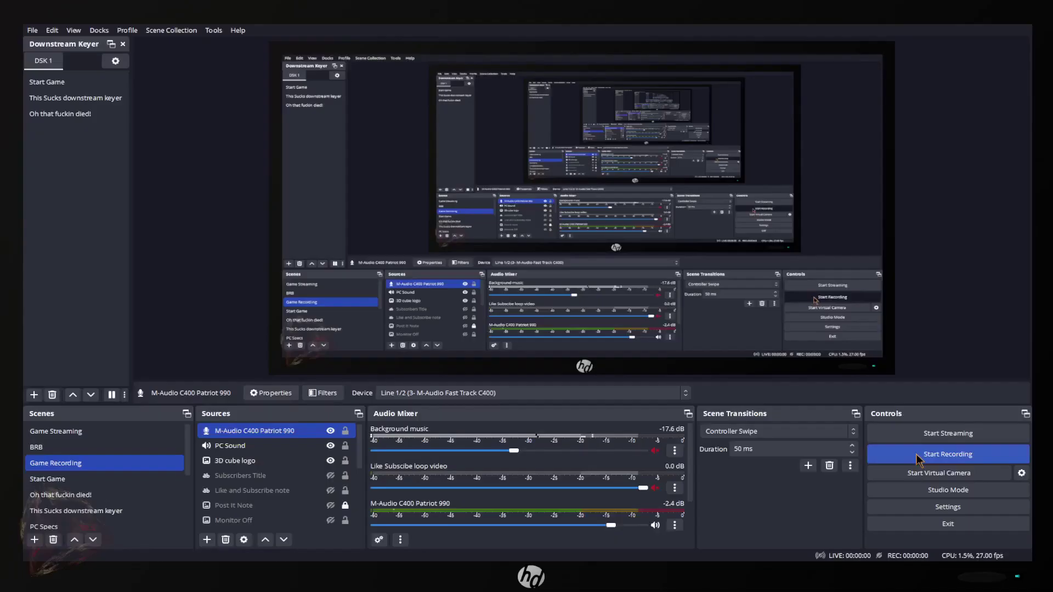
click(916, 454)
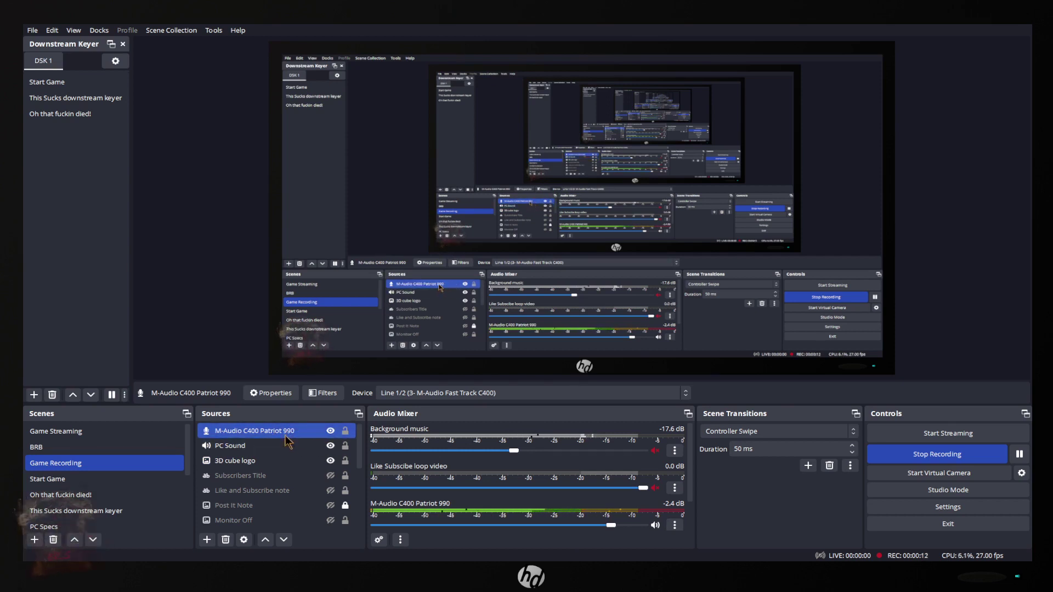
drag(290, 438, 269, 543)
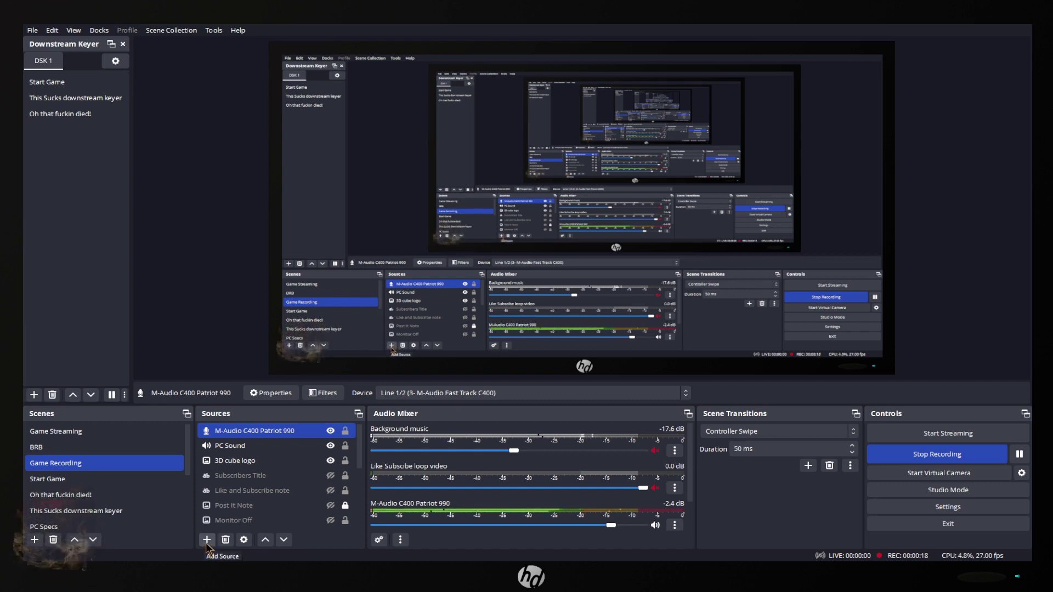
right_click(264, 435)
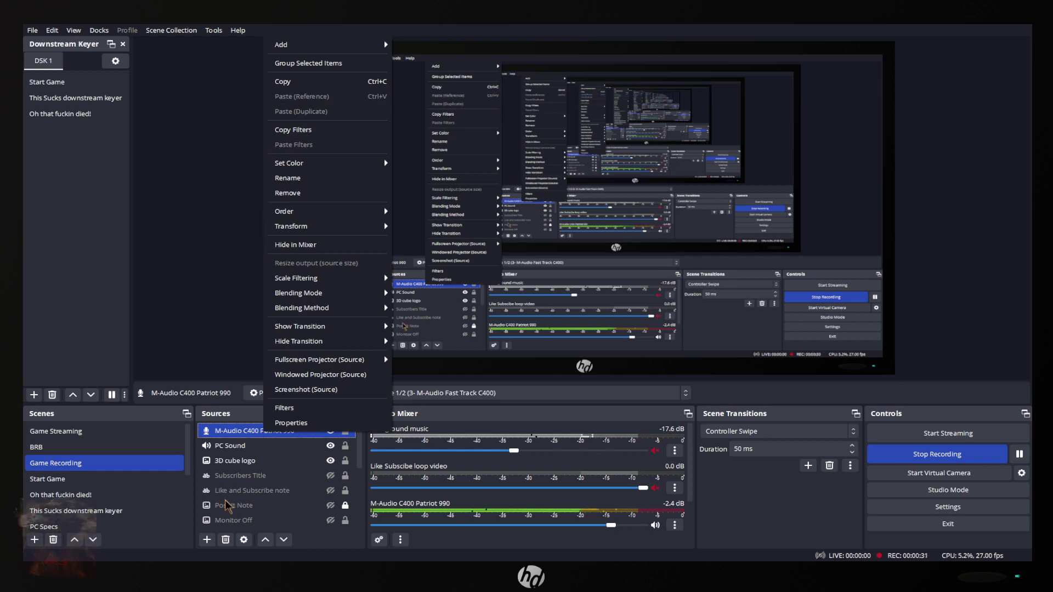
click(320, 543)
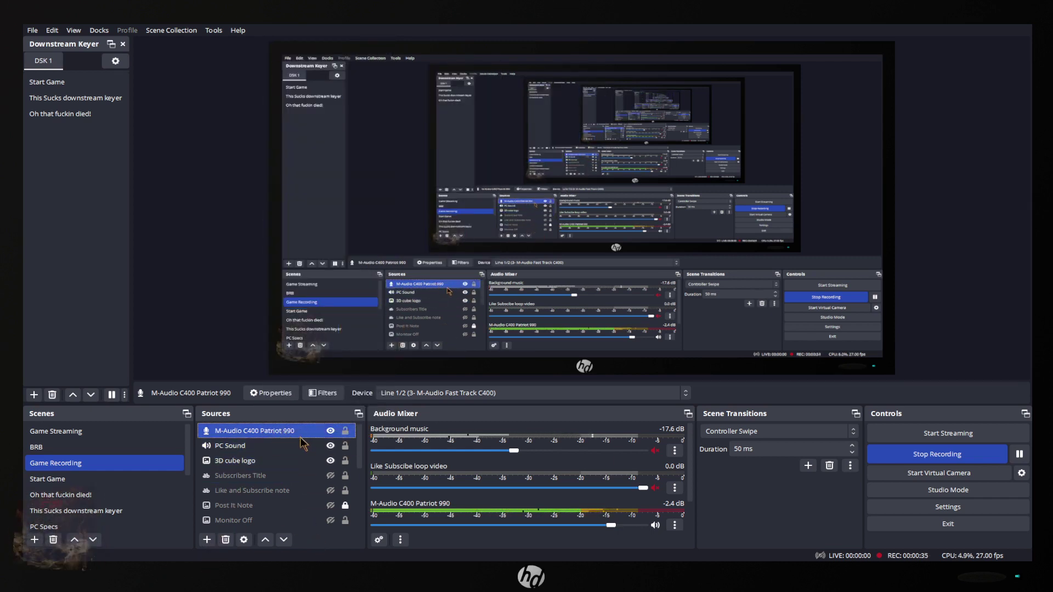
Step: Create a new Audio Input Capture source named 'C400 Patriot 990 Voice Mod'
click(208, 540)
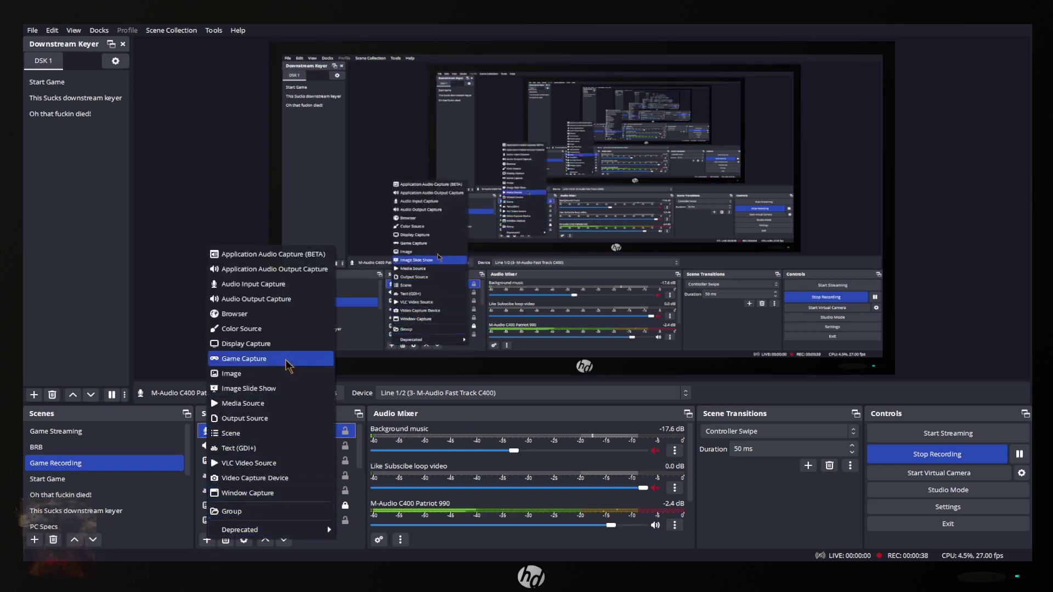
click(290, 289)
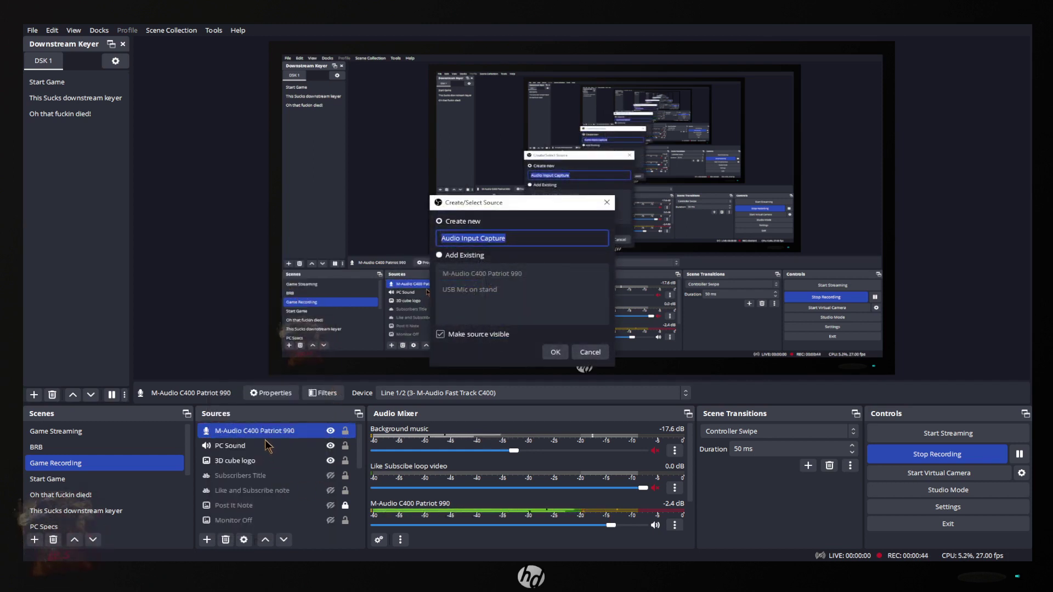
text(C)
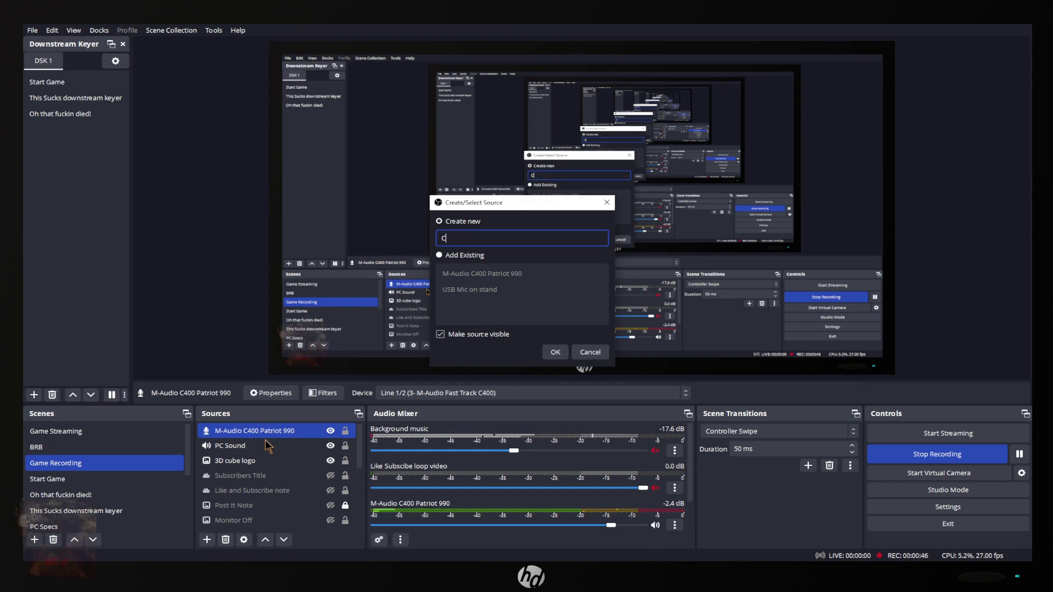
text(400)
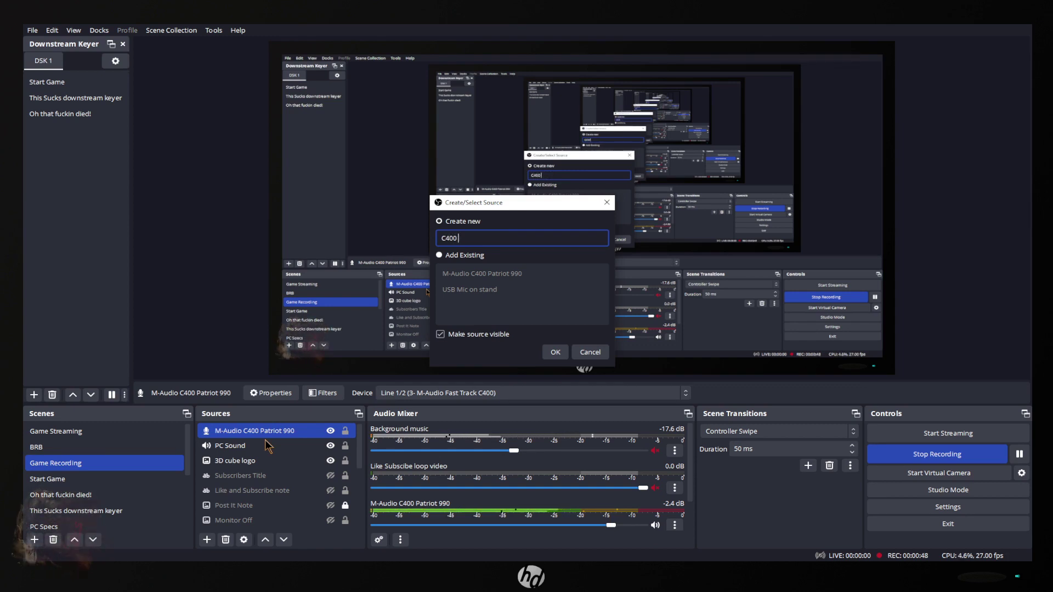
text( Patr)
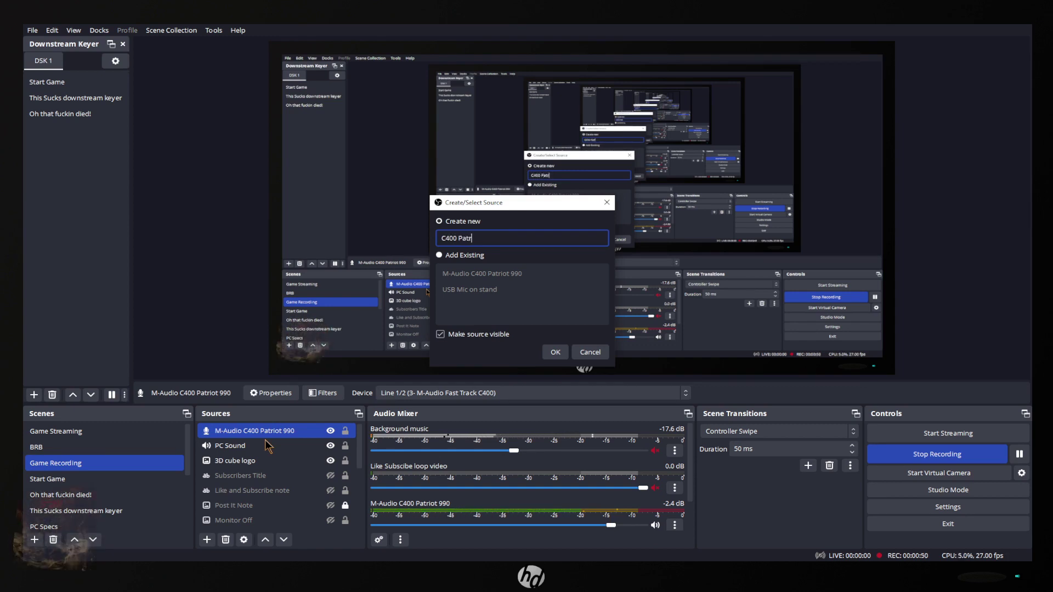
text(ot 990 Voice Mod)
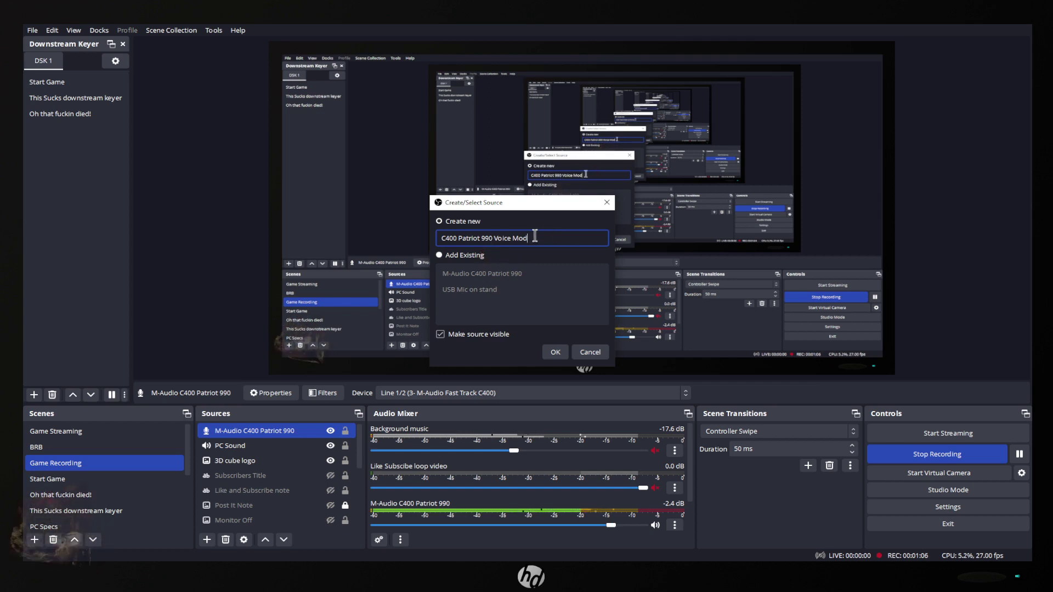
click(556, 354)
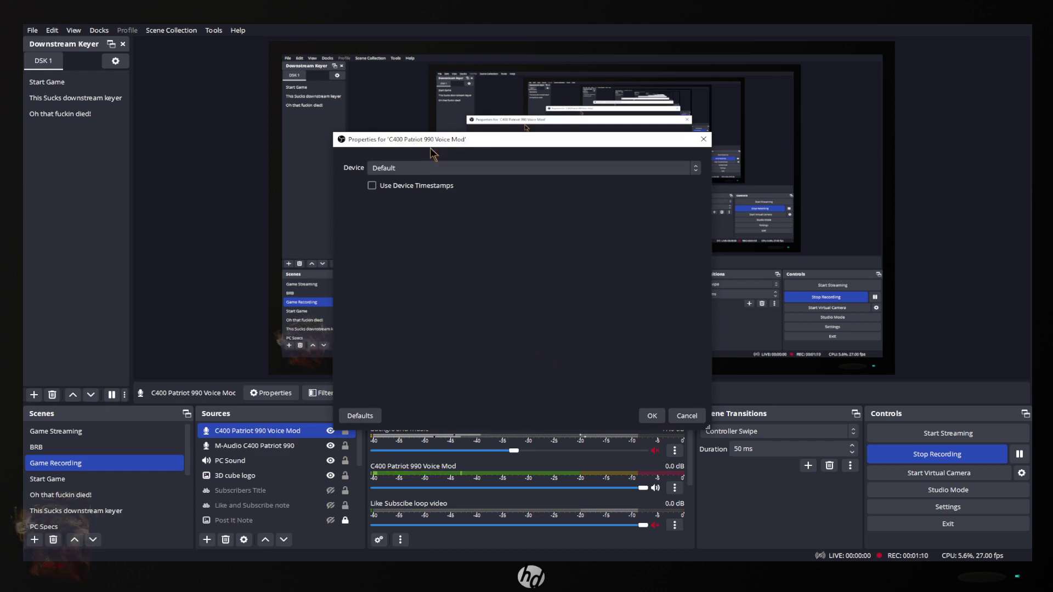
Step: Set the source's device to Line 1/2 (3- M-Audio Fast Track C400) and confirm
click(425, 169)
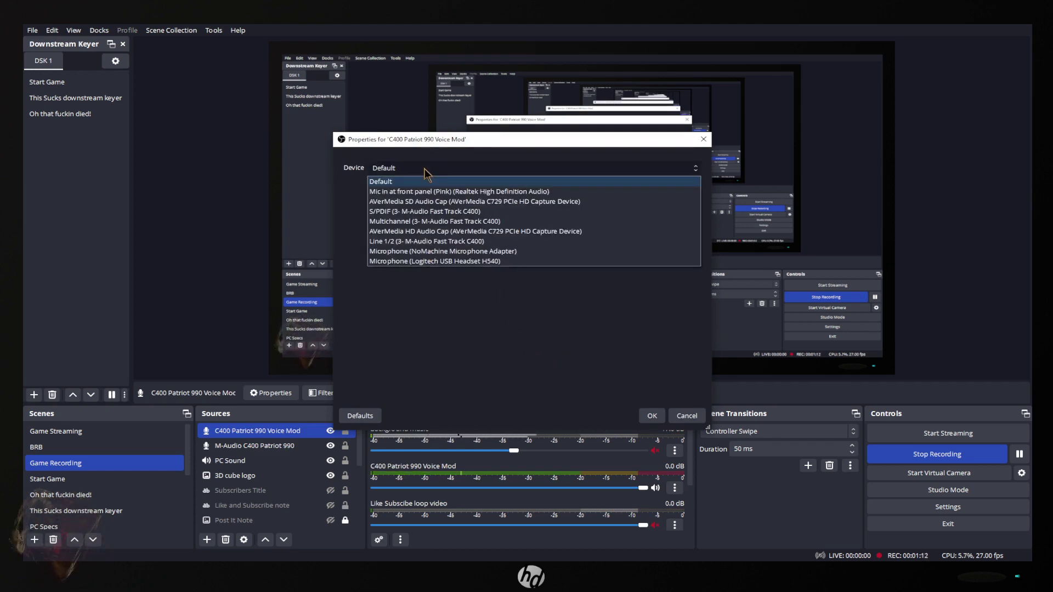
click(442, 244)
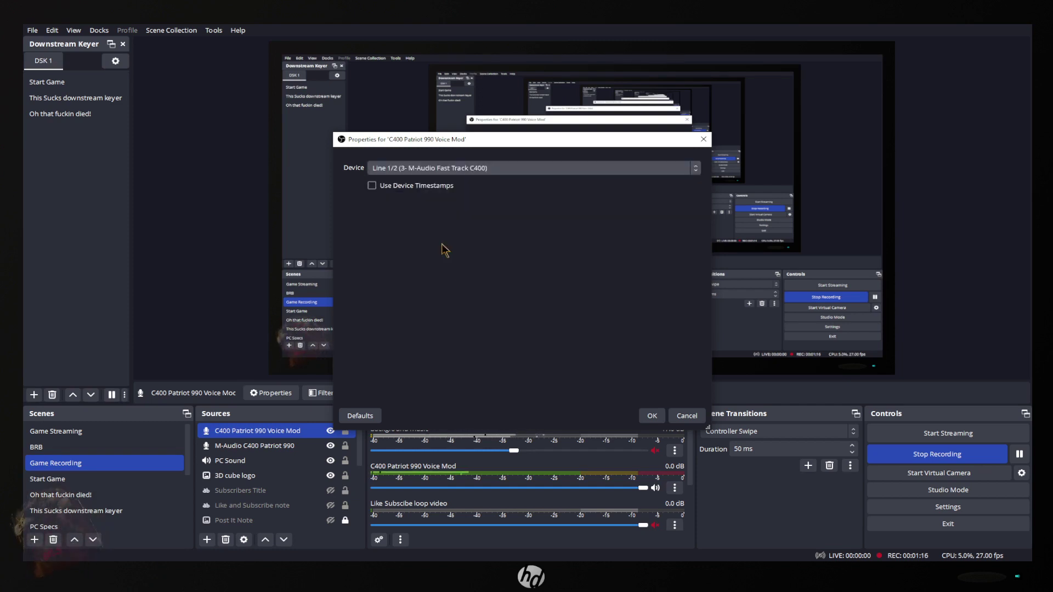
click(650, 417)
Step: Mute the Voice Mod source in the Audio Mixer and set its fader to about -2.5 dB
scroll(634, 472, down, 3)
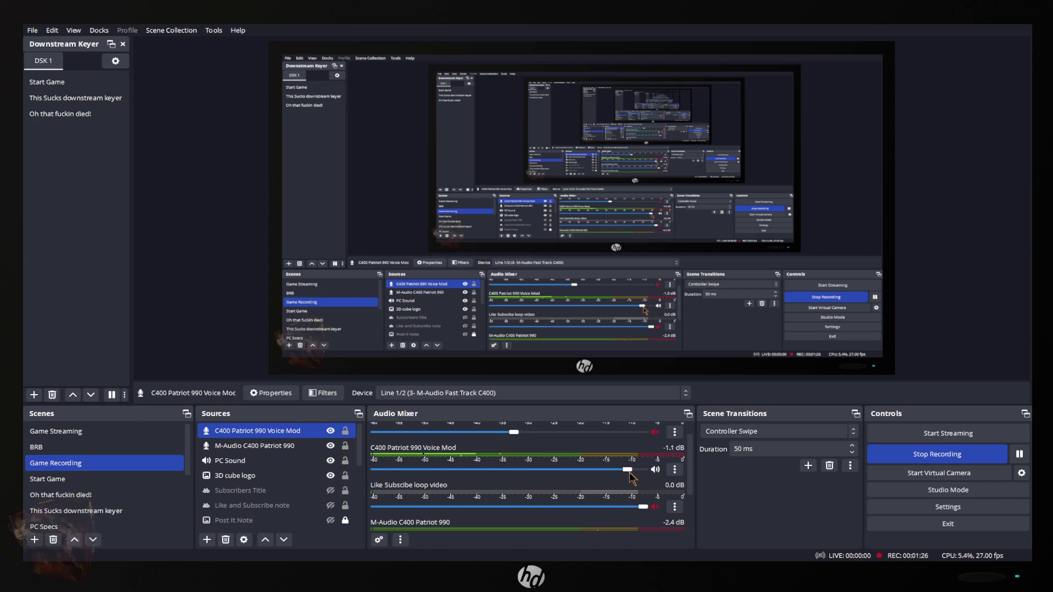
click(656, 469)
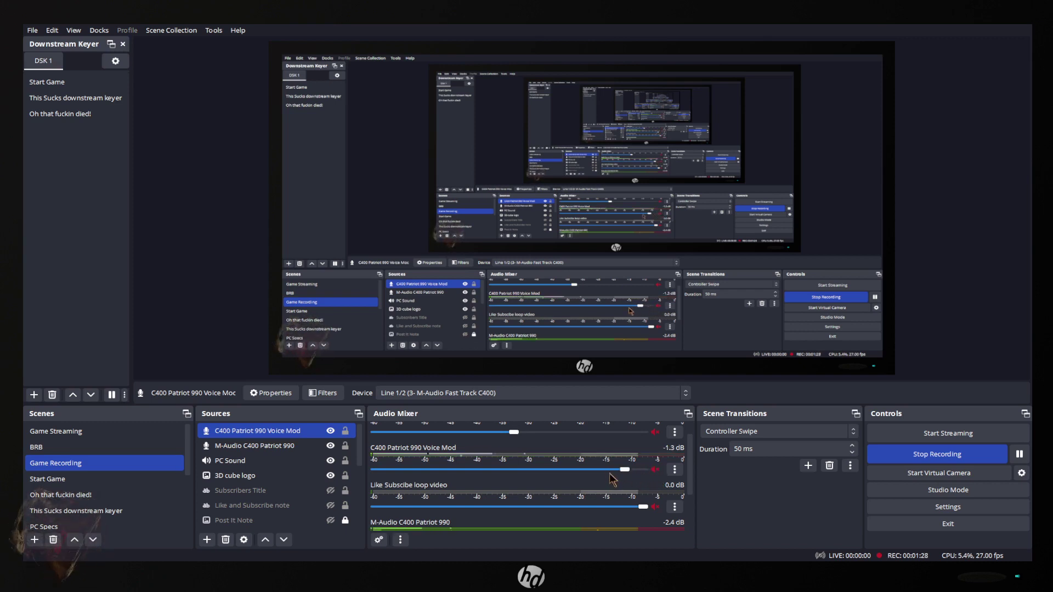
drag(626, 471, 611, 471)
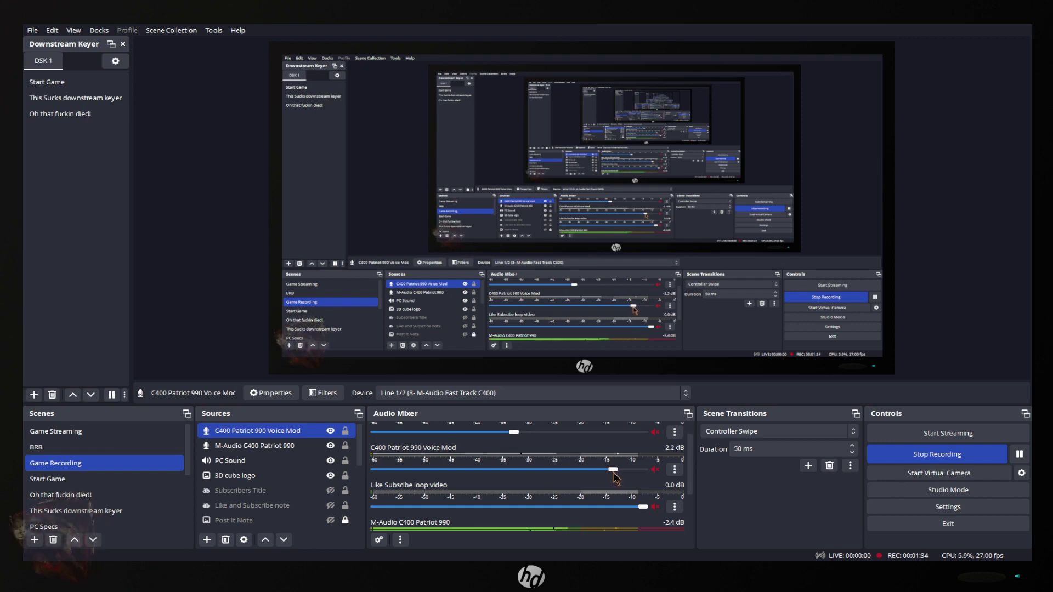
drag(611, 470, 610, 470)
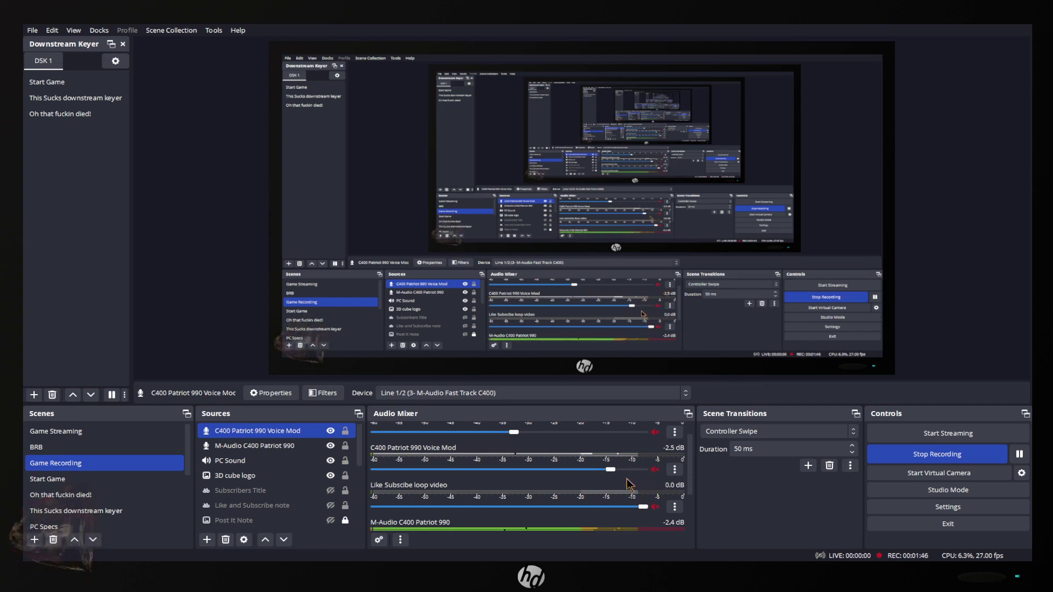
Step: Review the filter list of the original M-Audio C400 Patriot 990 source
click(282, 448)
right_click(281, 447)
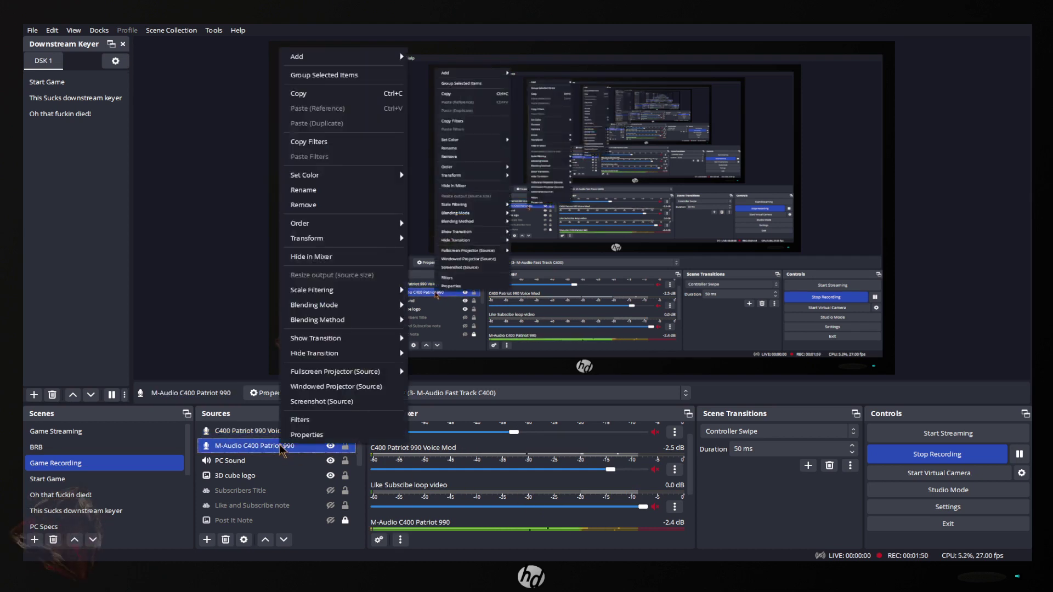
click(322, 426)
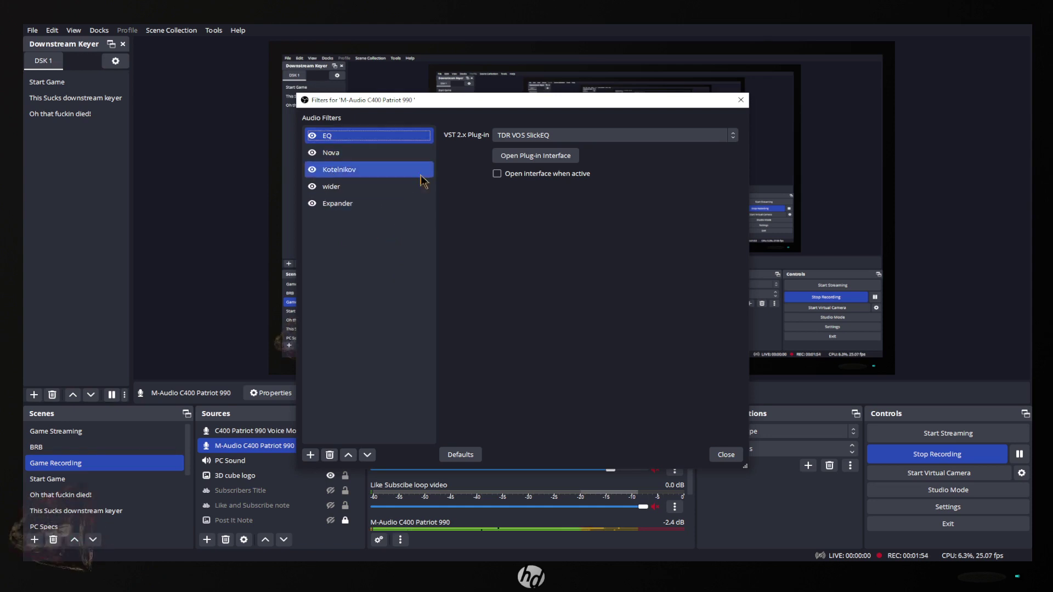
click(725, 455)
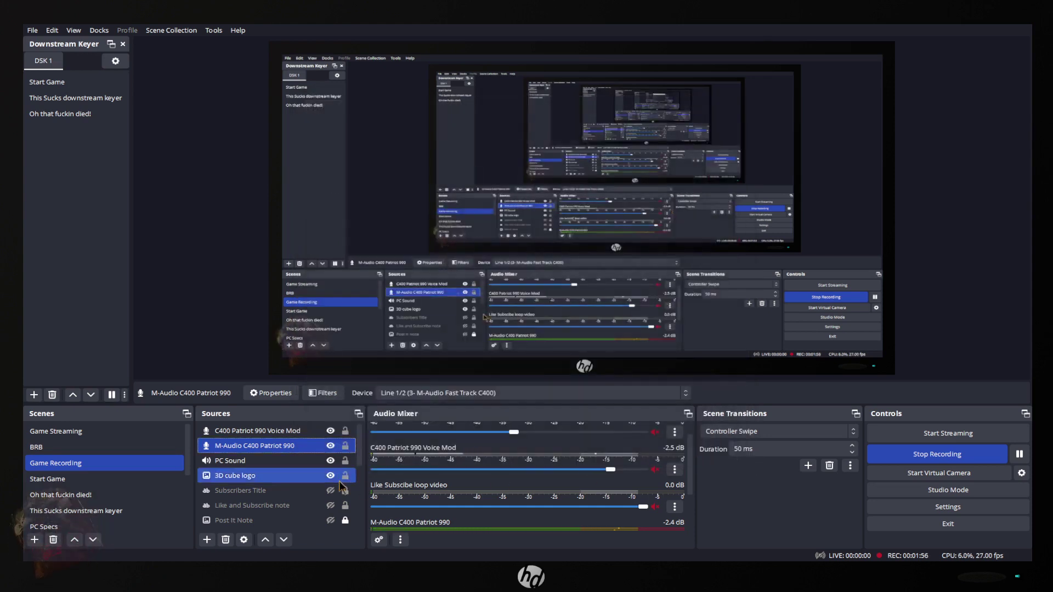
Step: Select the C400 Patriot 990 Voice Mod source and bring up its source options
right_click(247, 452)
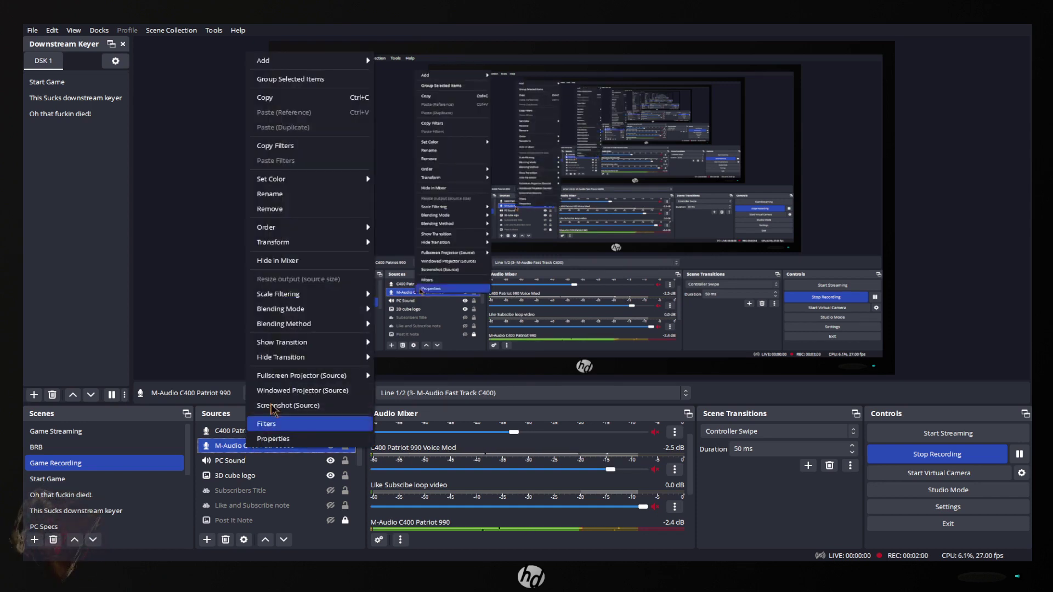
click(280, 146)
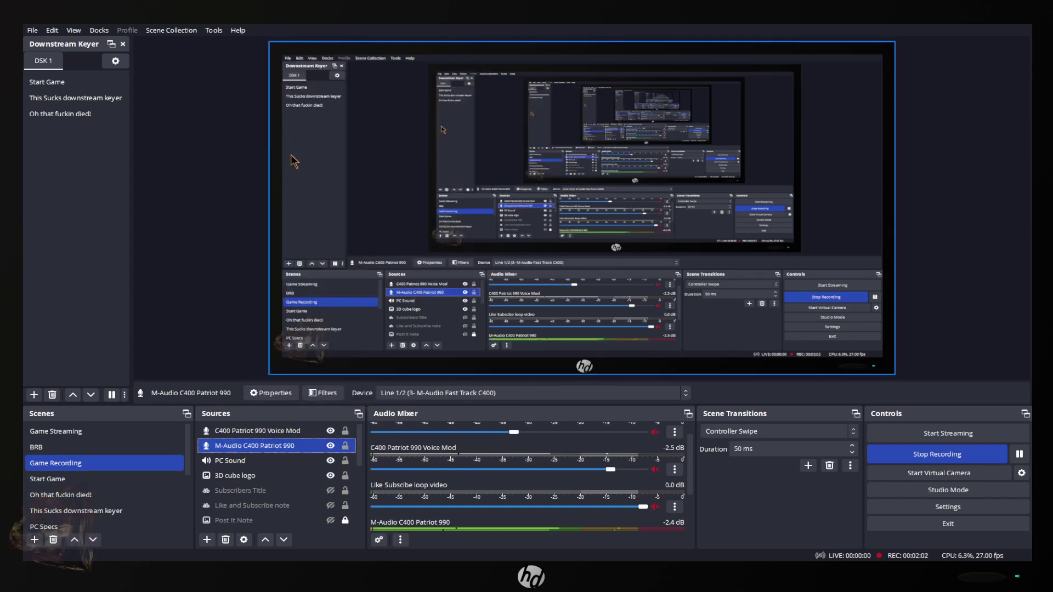
click(278, 433)
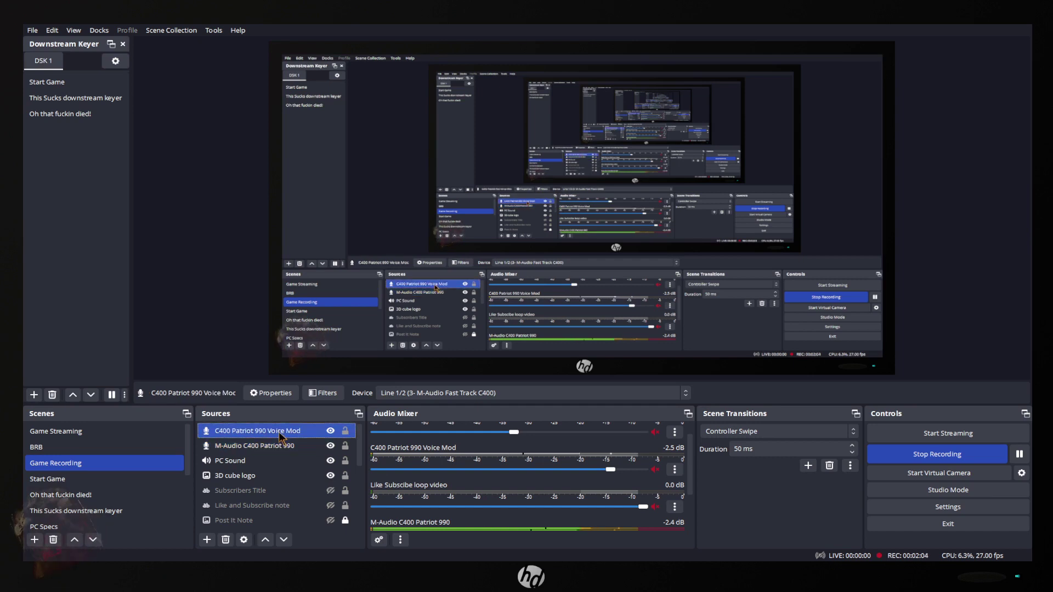
right_click(301, 432)
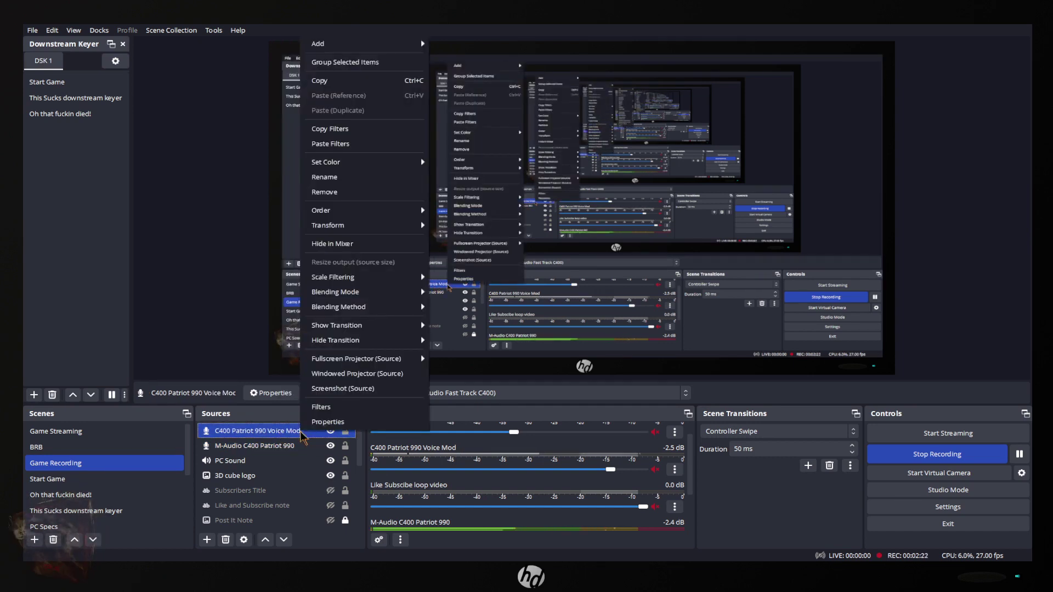
Step: Add a VST 2.x Plug-in filter named 'VoiceShifter' to the Voice Mod source
click(328, 408)
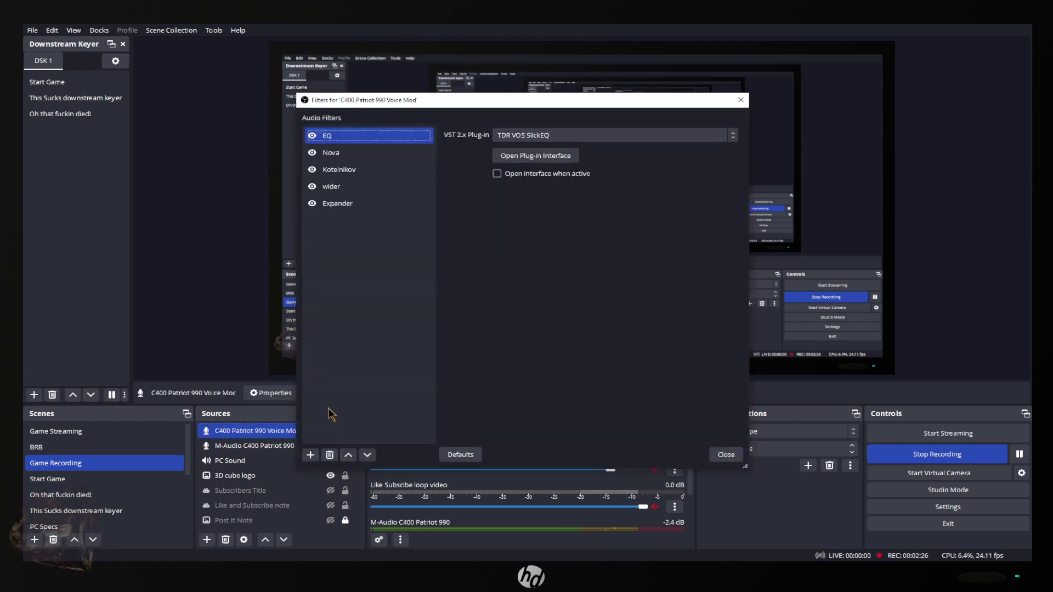
click(311, 456)
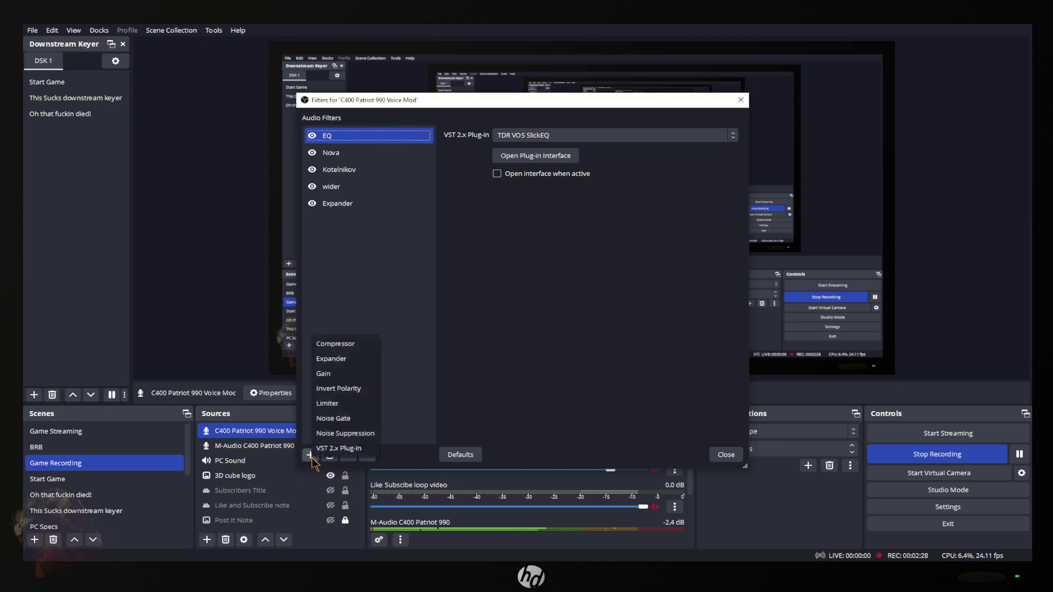
click(339, 448)
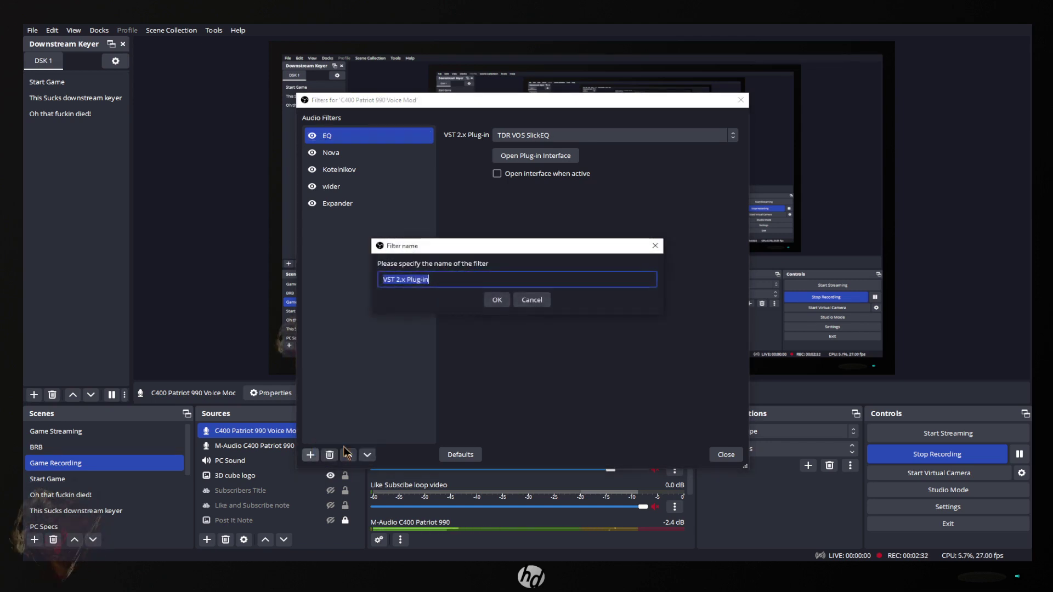
text(V)
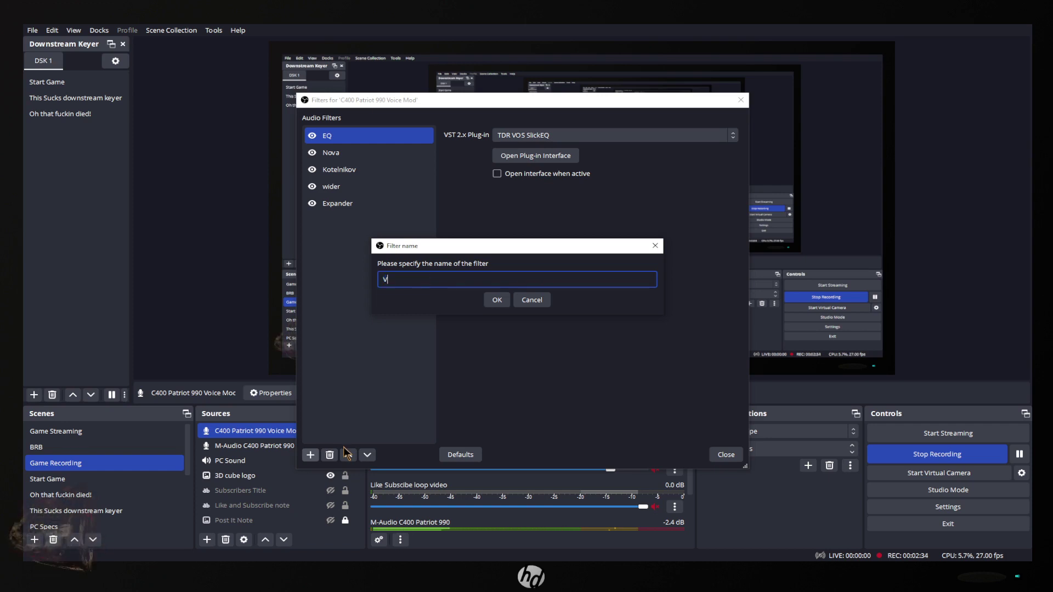
text(oiceShifter)
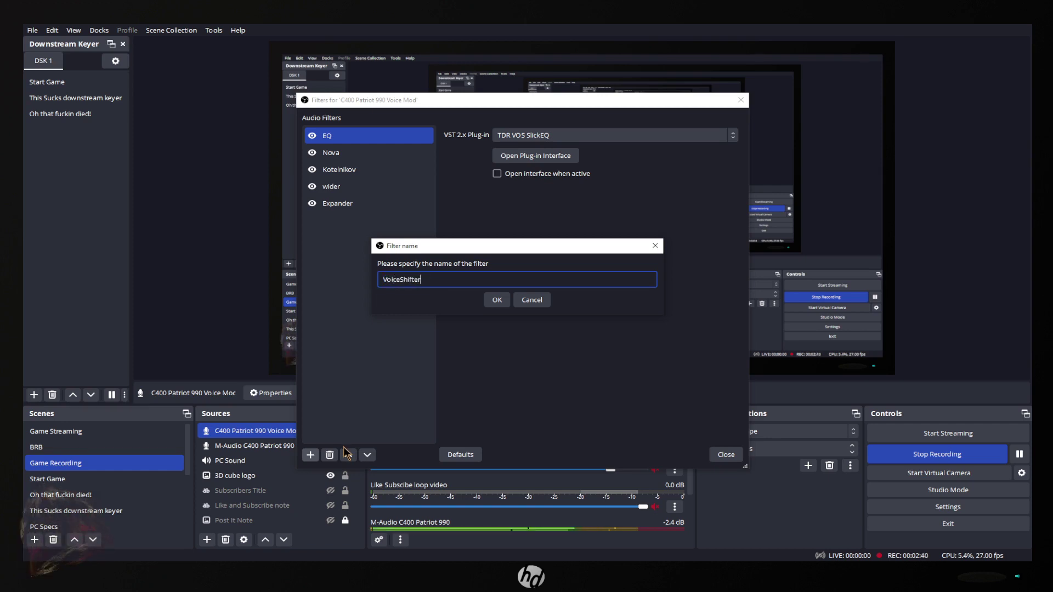
click(498, 300)
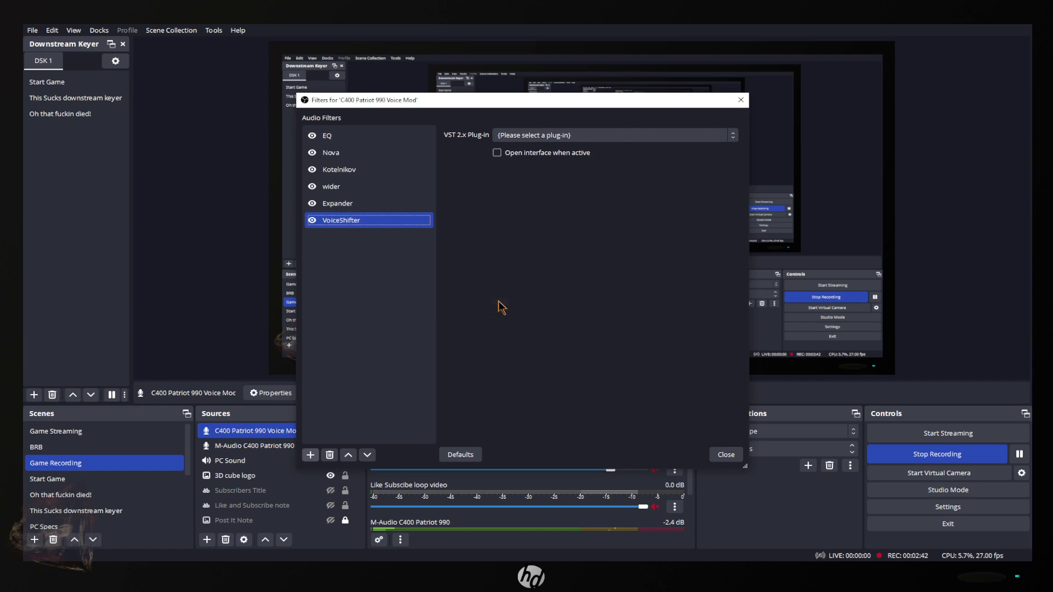
Step: Set the VoiceShifter plug-in to VocalPitchShifter with Open interface when active enabled
click(562, 136)
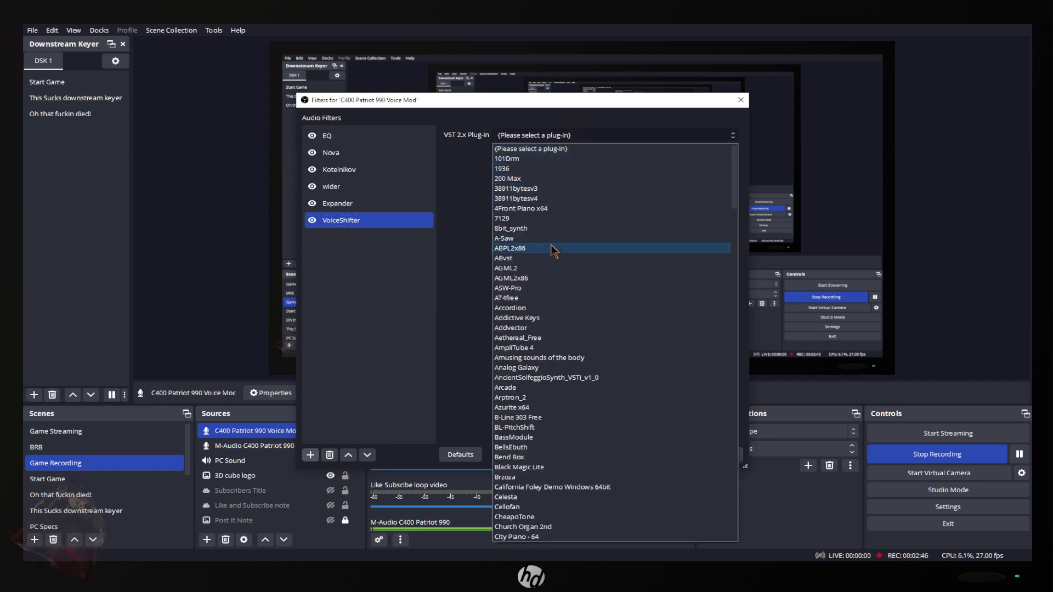
scroll(571, 307, down, 5)
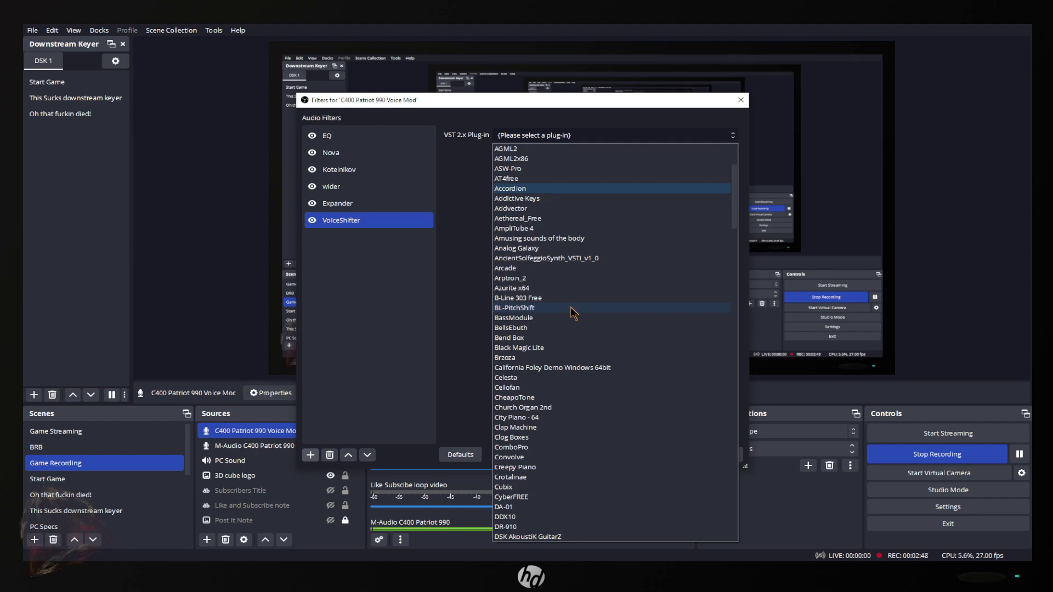
scroll(571, 310, down, 18)
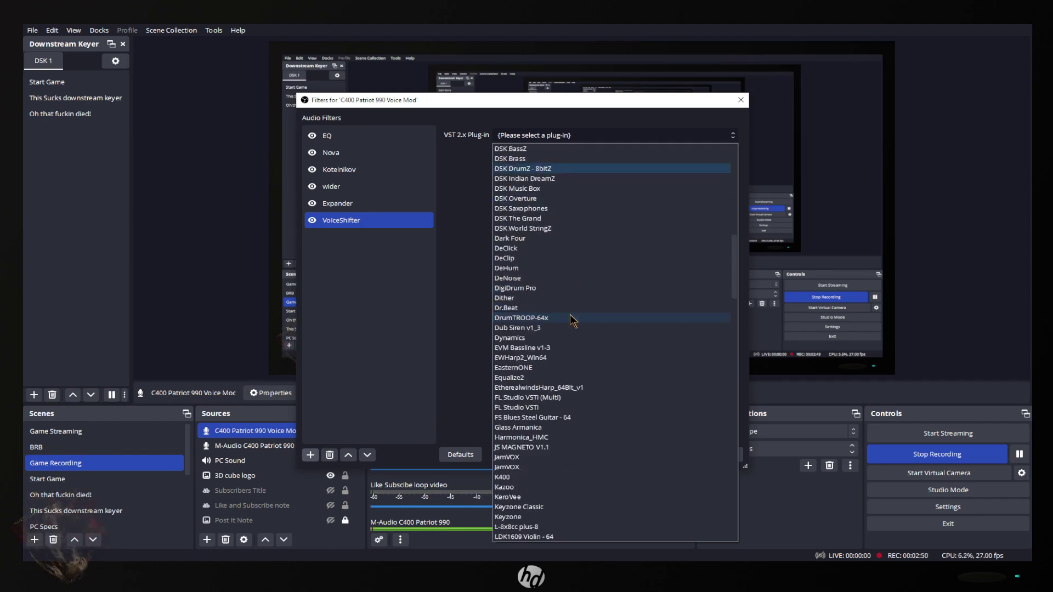
scroll(571, 320, down, 20)
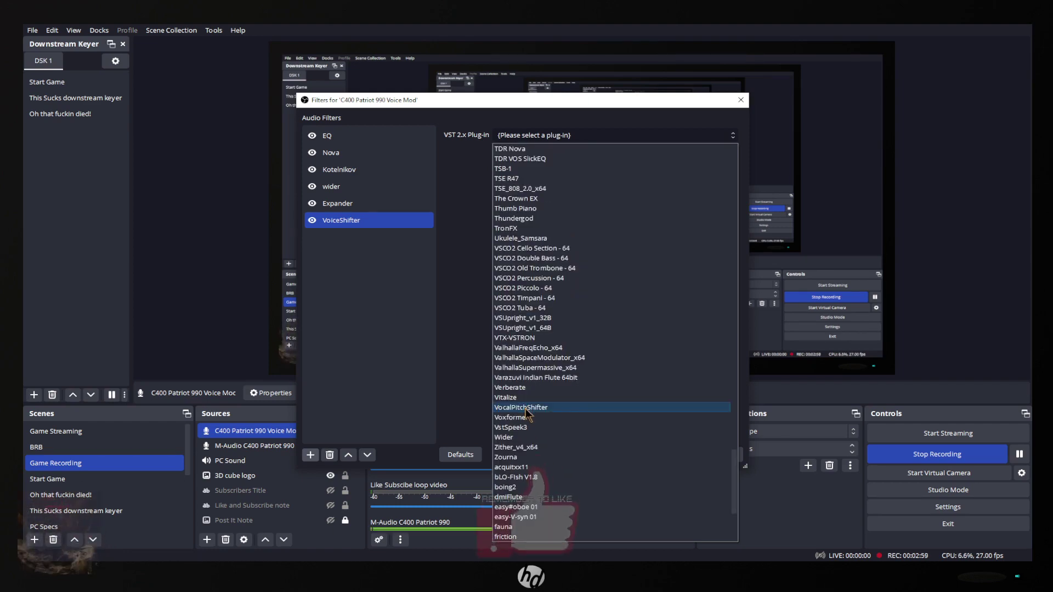
click(525, 408)
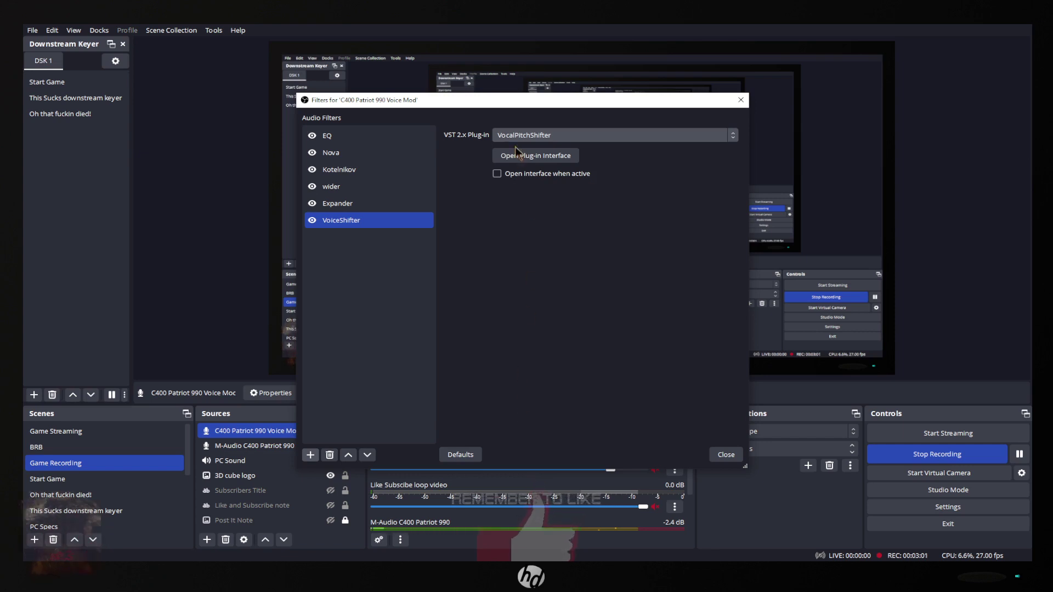
click(497, 175)
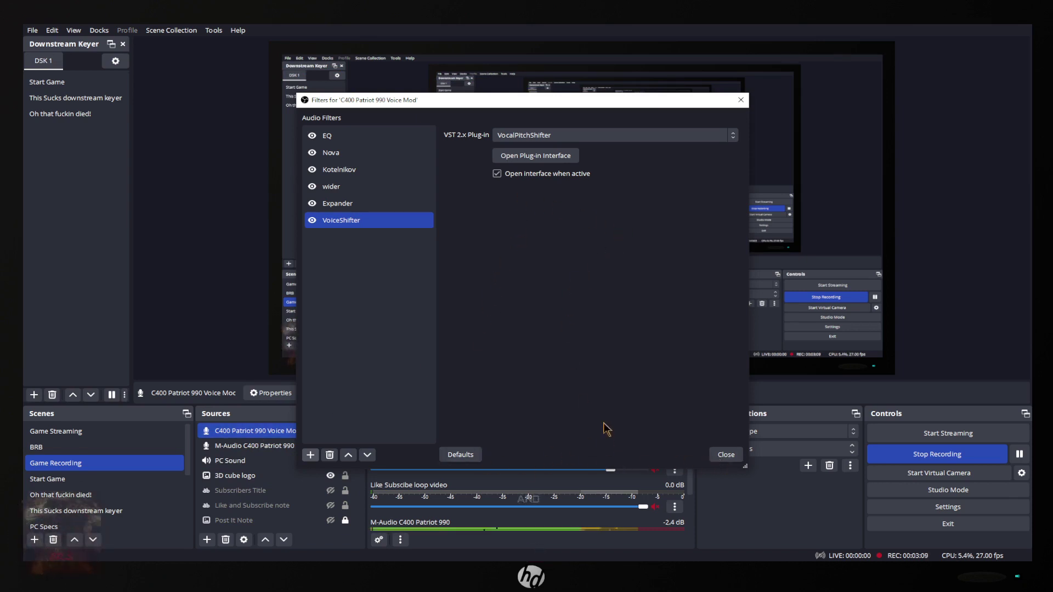
Step: Move the VocalPitchShifter window to the upper left and close the Filters window
click(726, 455)
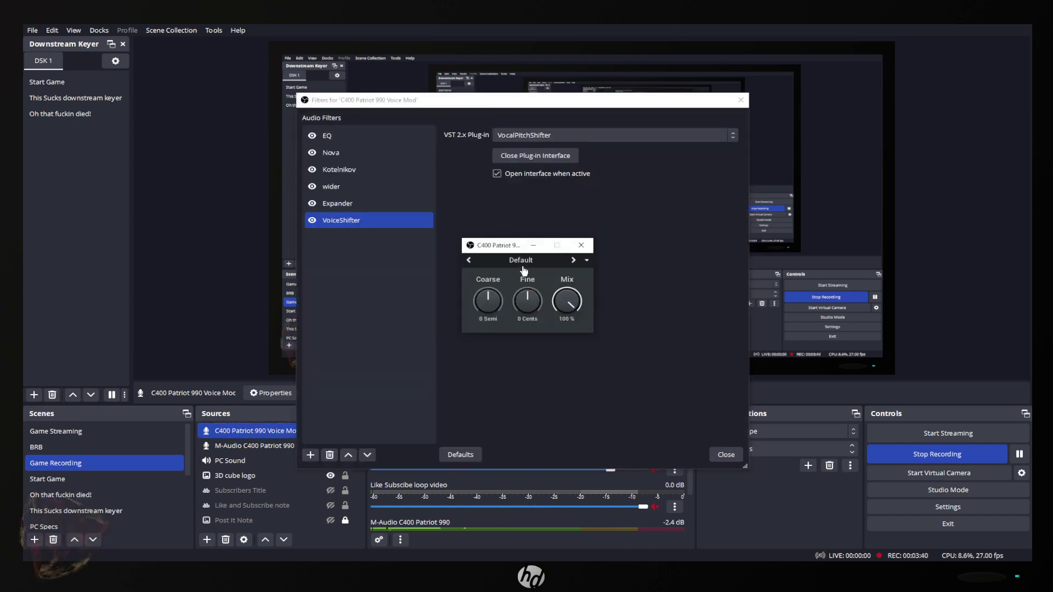
drag(506, 245, 74, 116)
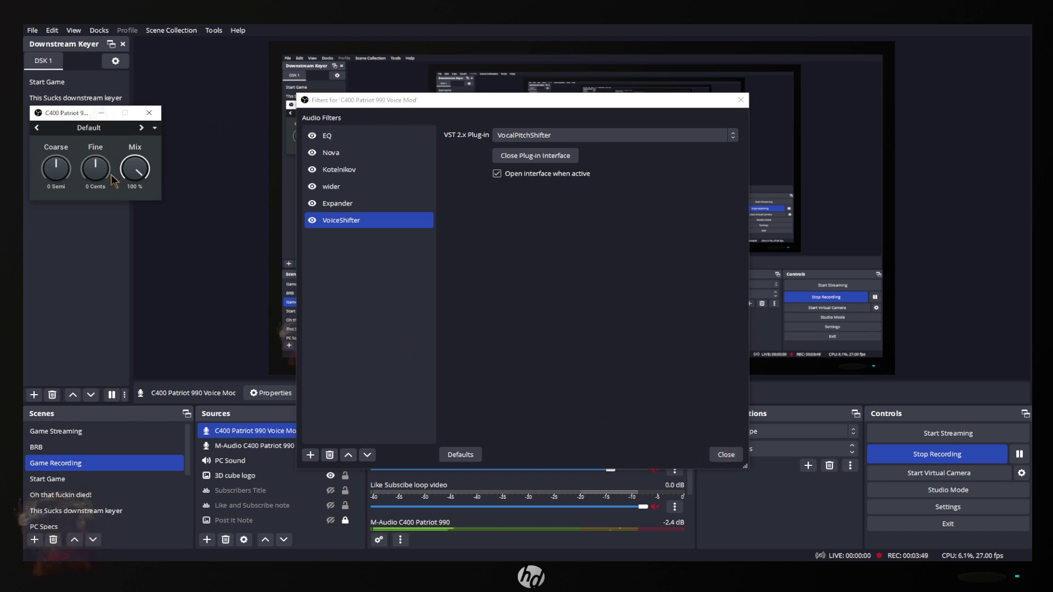
mouse_move(59, 115)
mouse_down()
mouse_move(310, 220)
mouse_move(54, 142)
mouse_move(63, 122)
mouse_up()
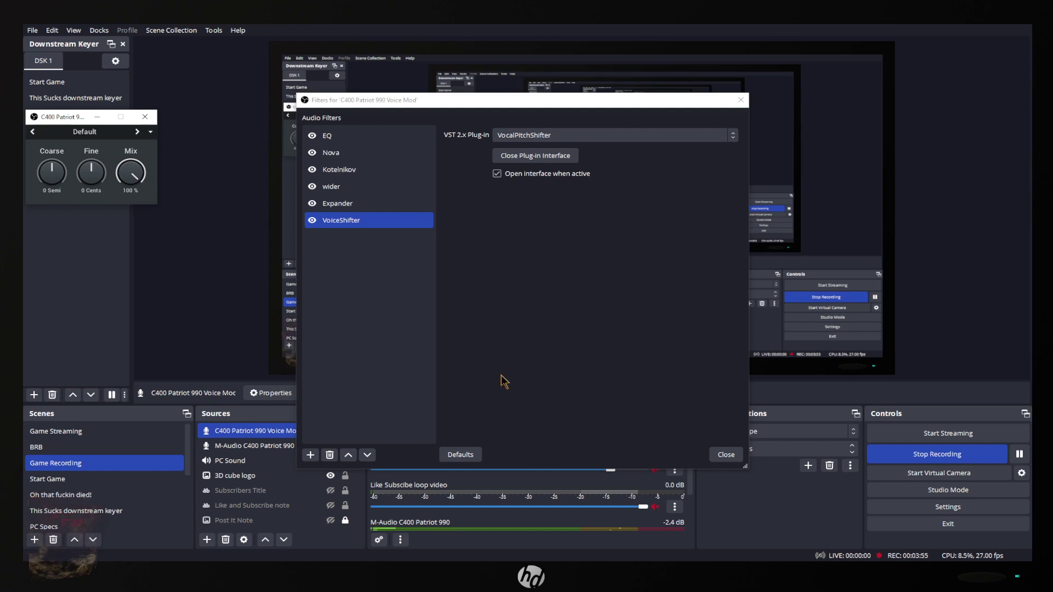
click(746, 108)
Step: Give the C400 Patriot 990 Voice Mod source the red colour, then select the M-Audio source
right_click(276, 437)
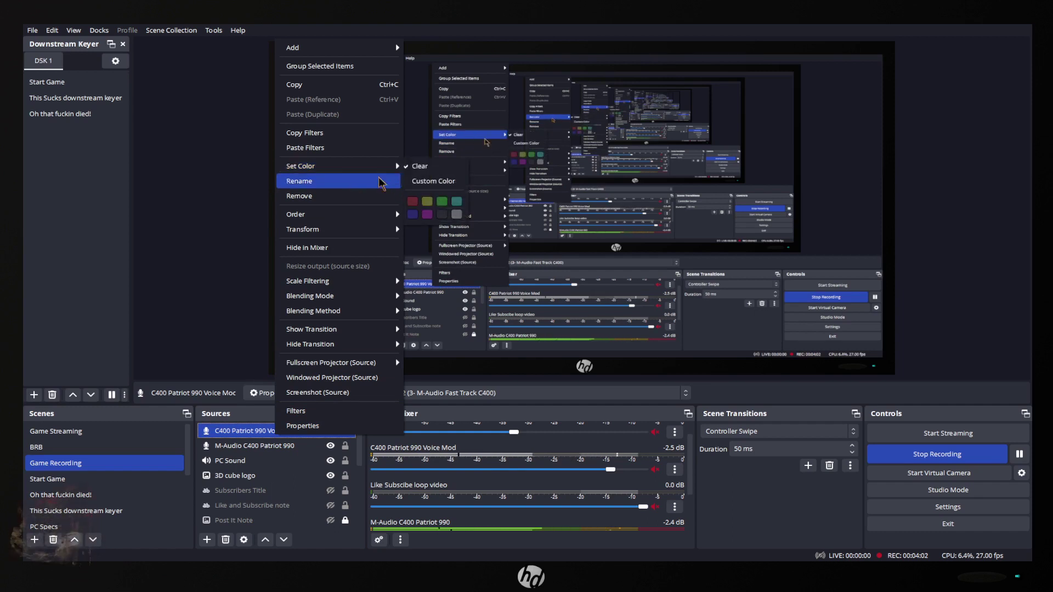
click(413, 202)
click(271, 454)
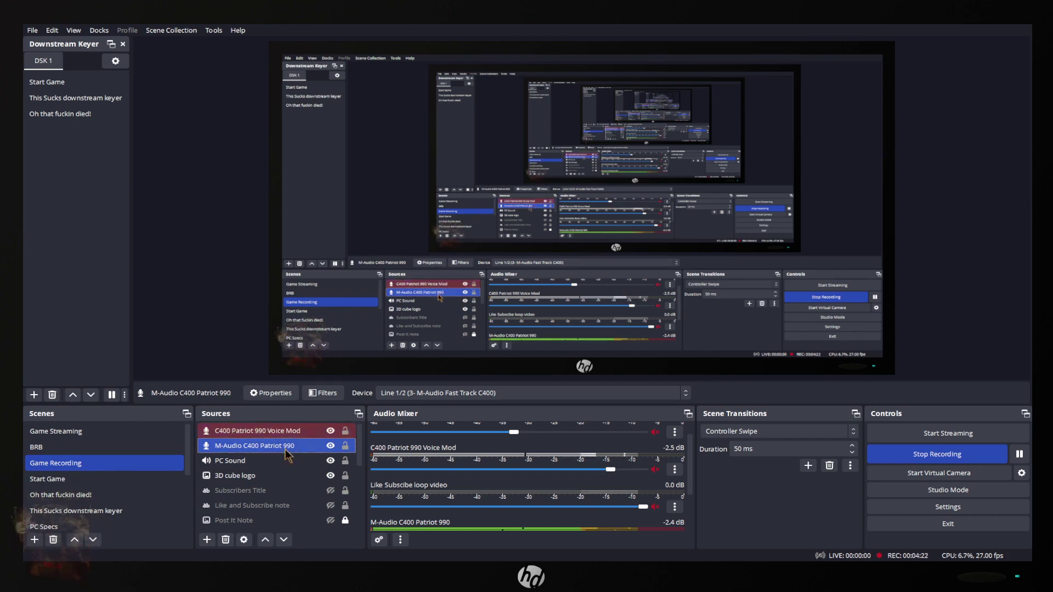
Step: Open OBS Settings at the Hotkeys section
click(287, 454)
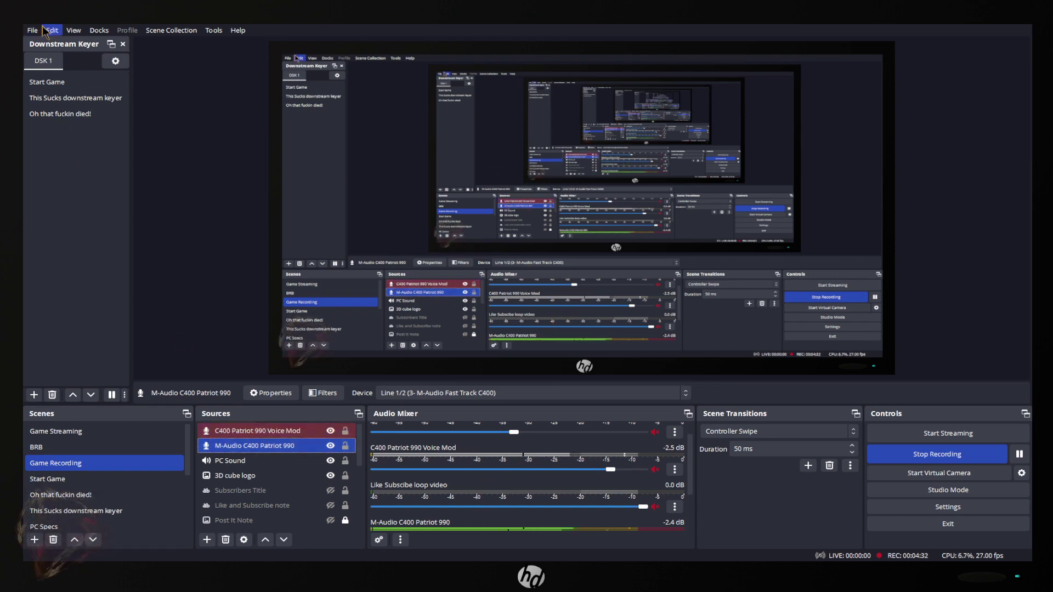
click(33, 30)
click(48, 81)
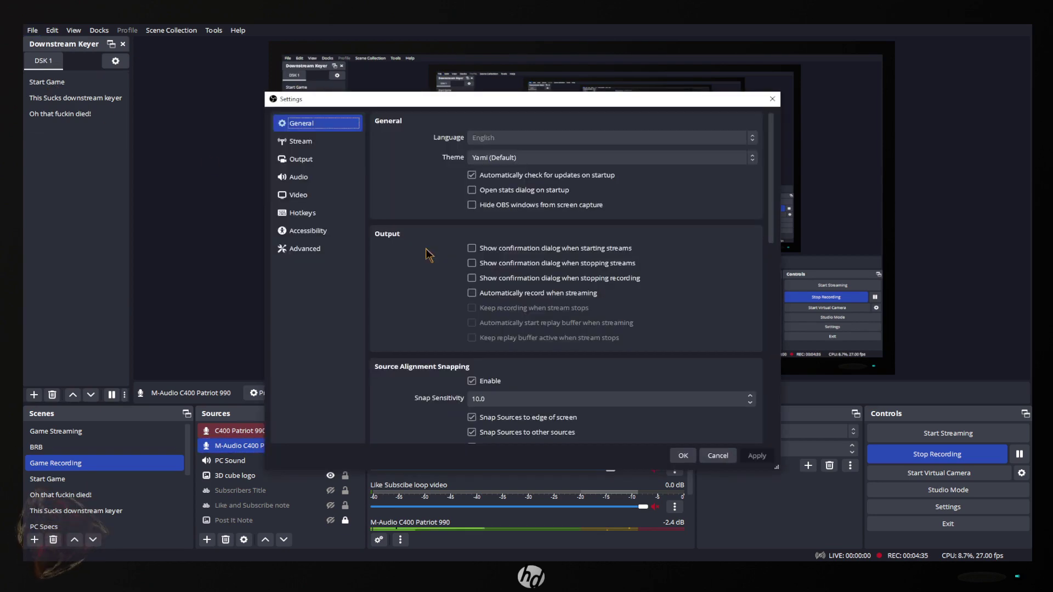
scroll(430, 247, down, 5)
click(318, 213)
drag(764, 154, 513, 319)
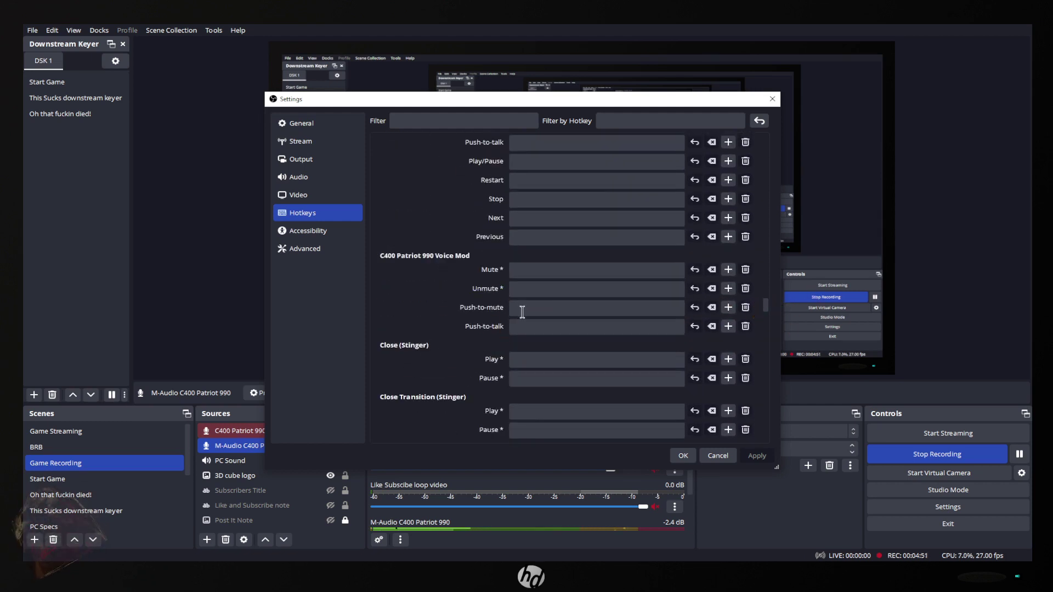
Step: Assign Ctrl + Num 4 to mute and Ctrl + Num 5 to unmute the Voice Mod mic
click(527, 272)
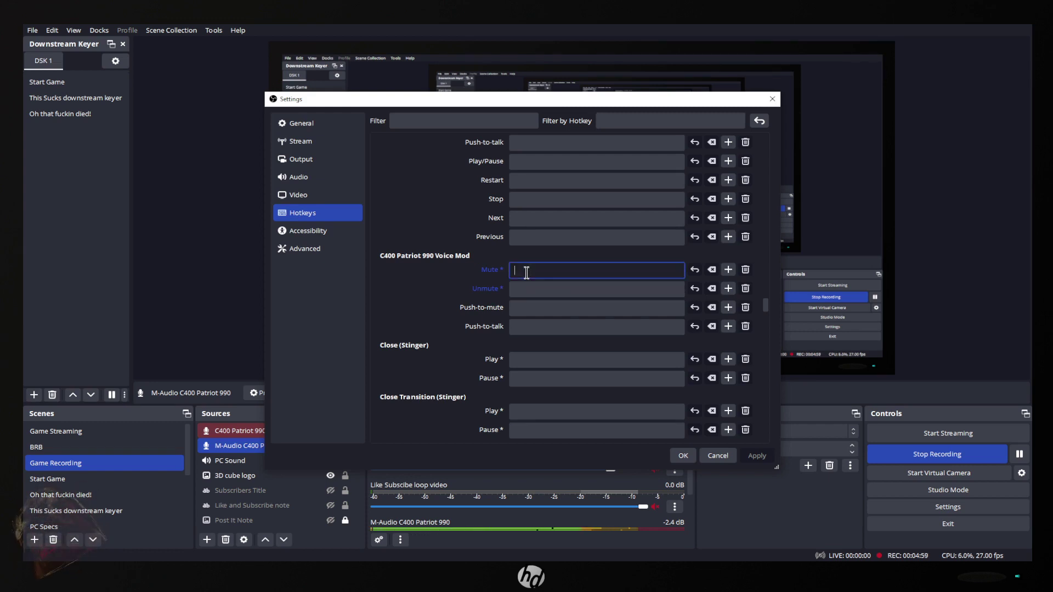
key(ctrl)
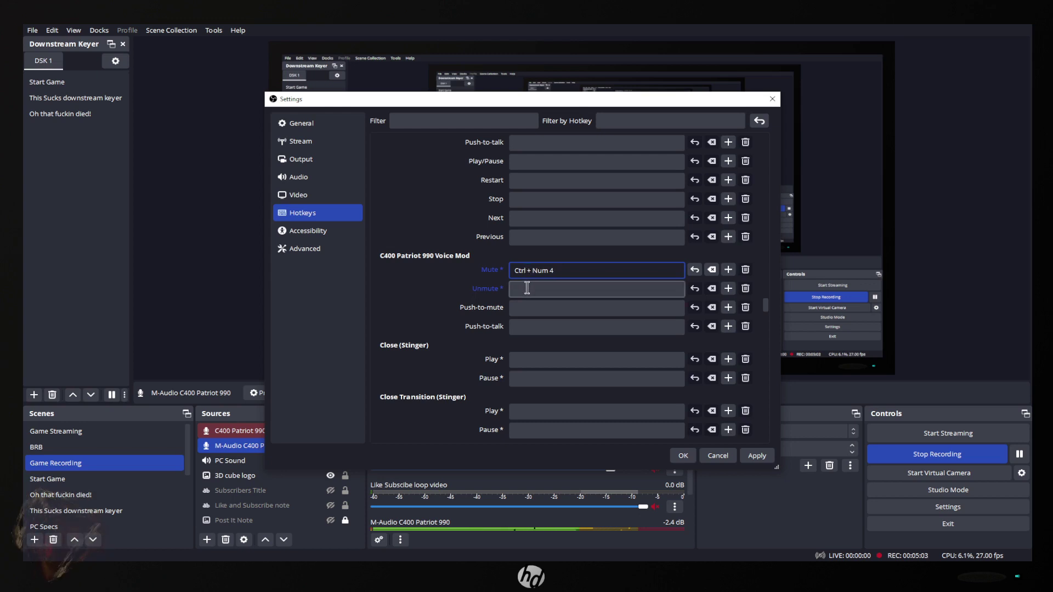
click(527, 288)
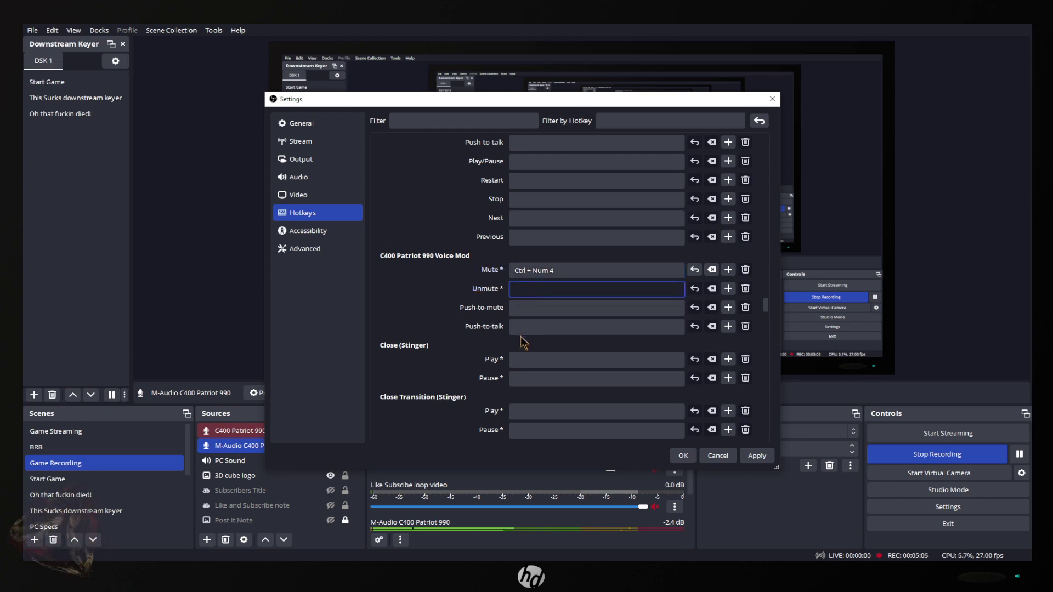
key(ctrl)
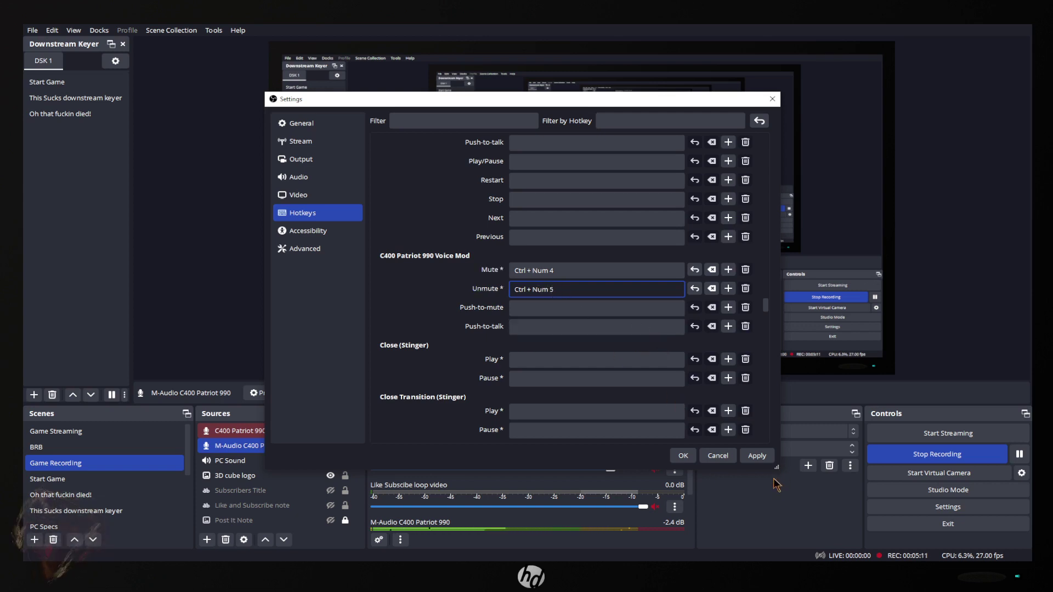
scroll(608, 389, down, 10)
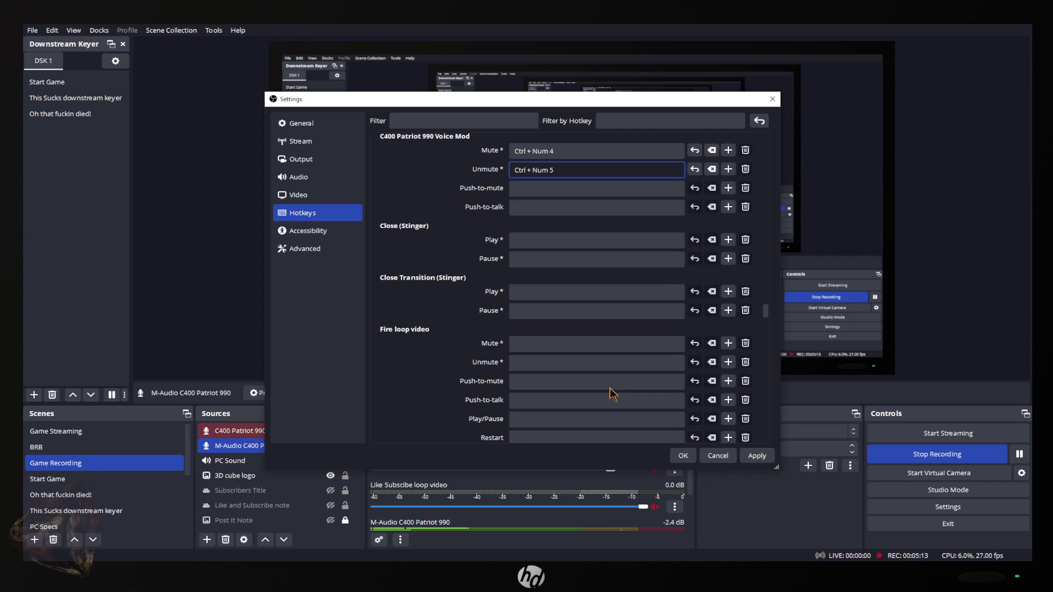
Step: Compare the Voice Mod hotkeys with the M-Audio ones, then Apply and confirm with OK
scroll(609, 389, down, 8)
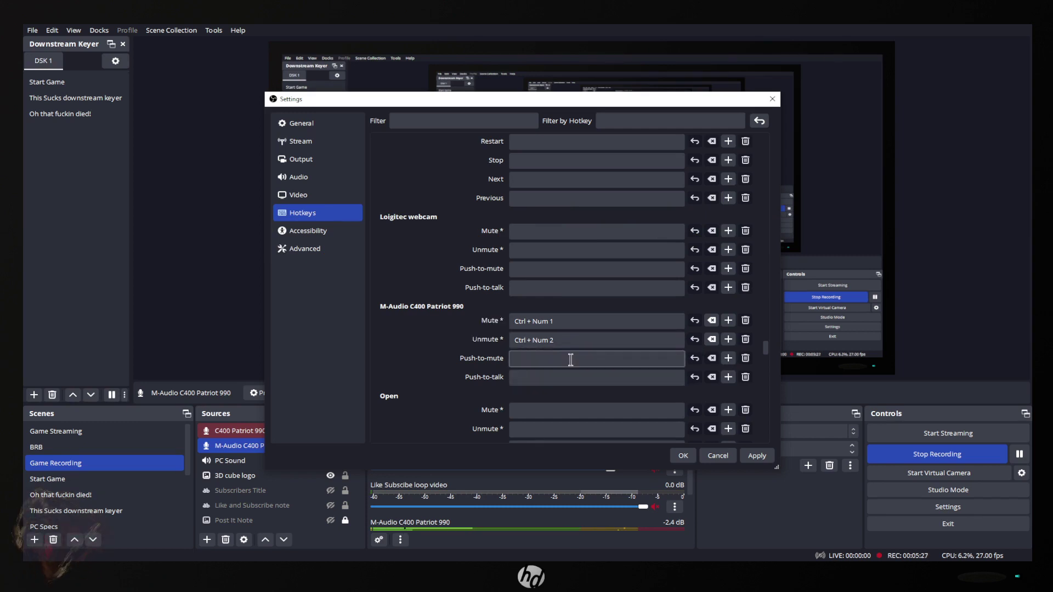
scroll(518, 318, down, 5)
click(529, 293)
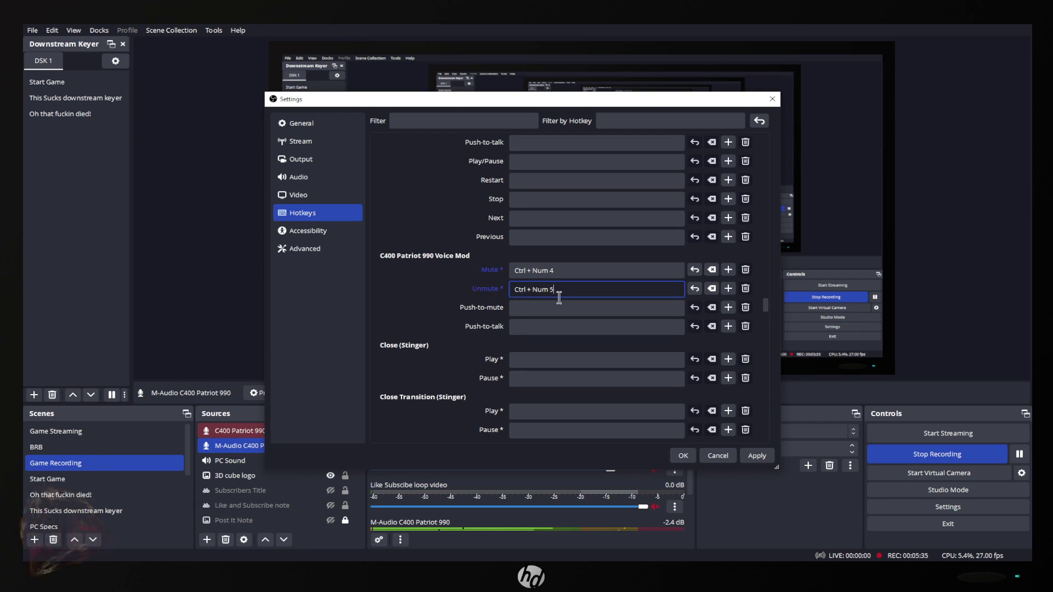
scroll(559, 297, down, 10)
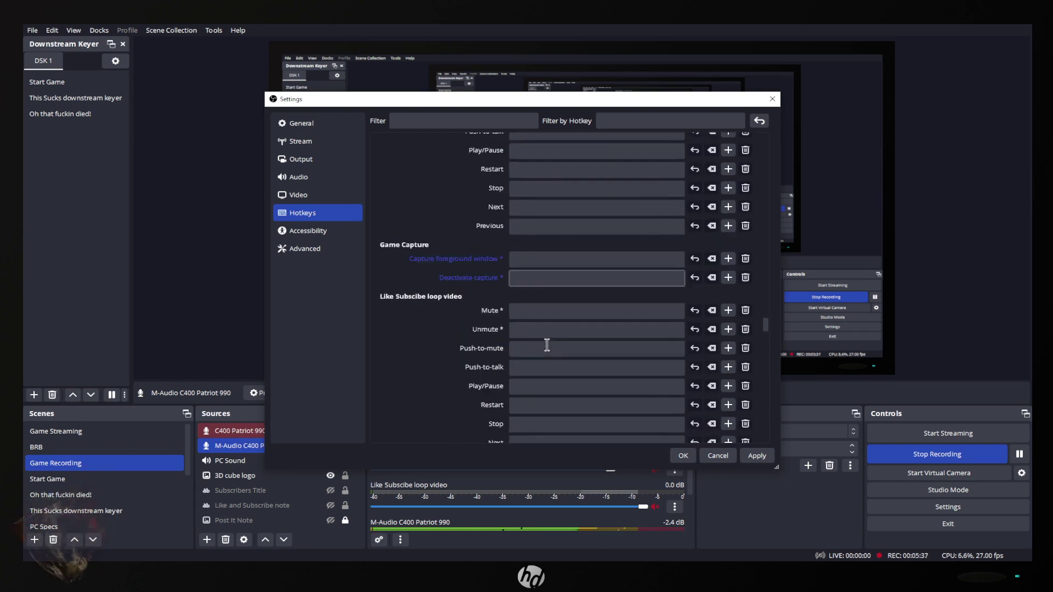
scroll(543, 351, down, 7)
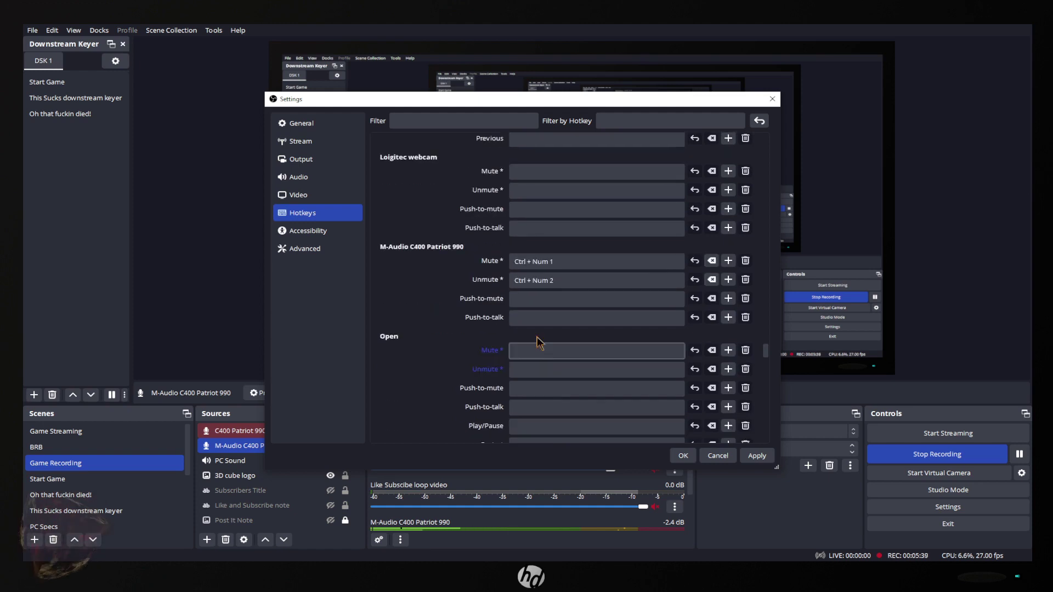
click(555, 300)
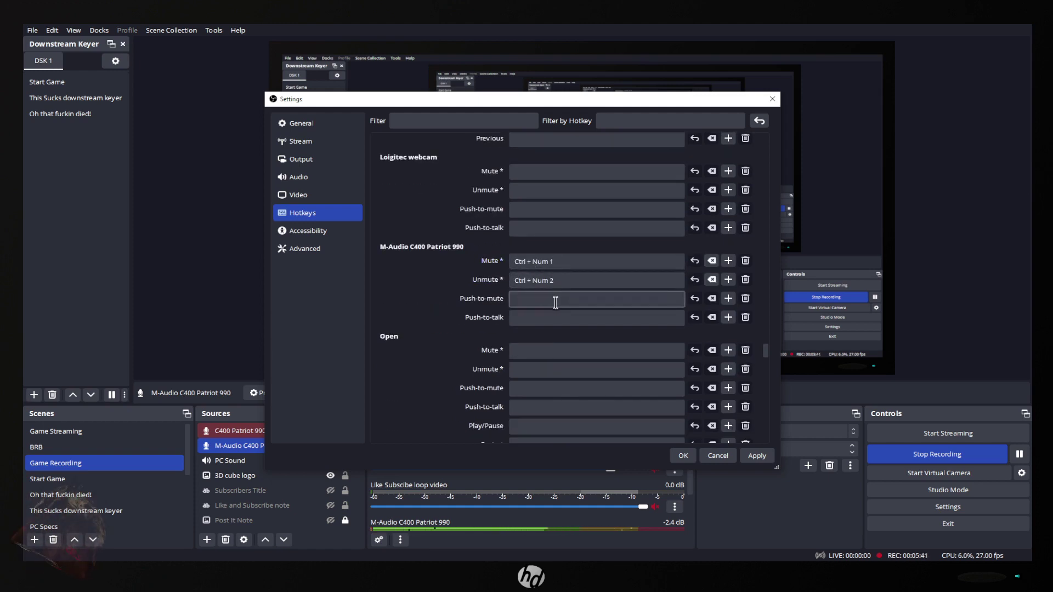
scroll(549, 308, up, 7)
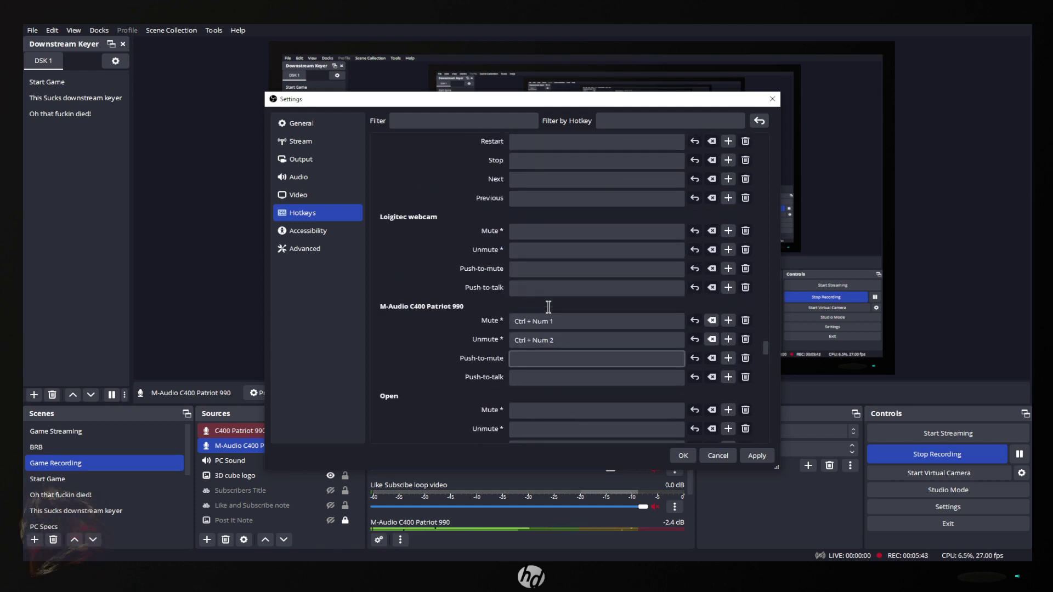
scroll(549, 314, down, 10)
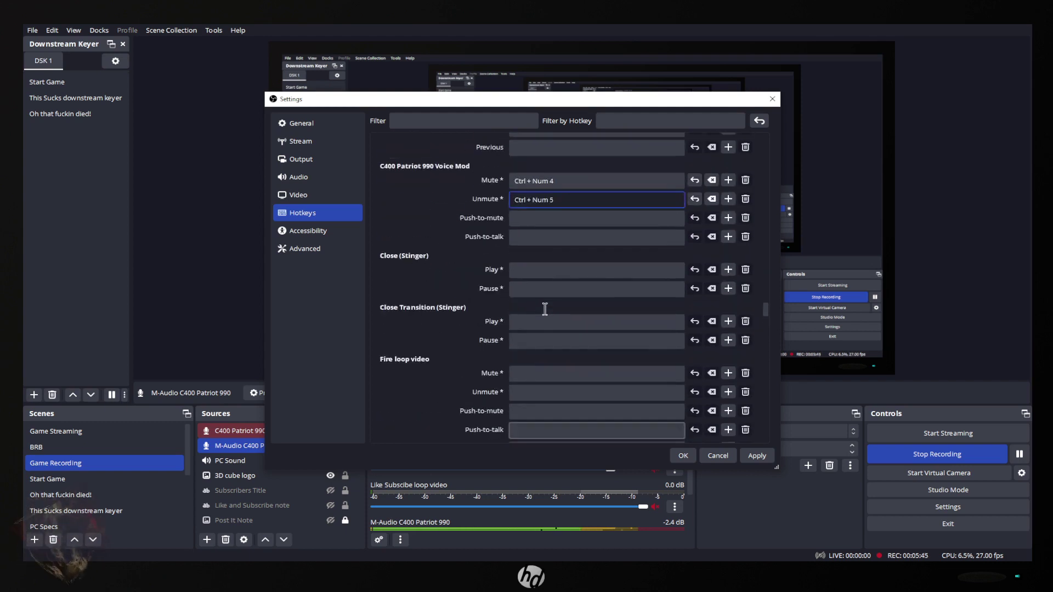
scroll(540, 203, up, 3)
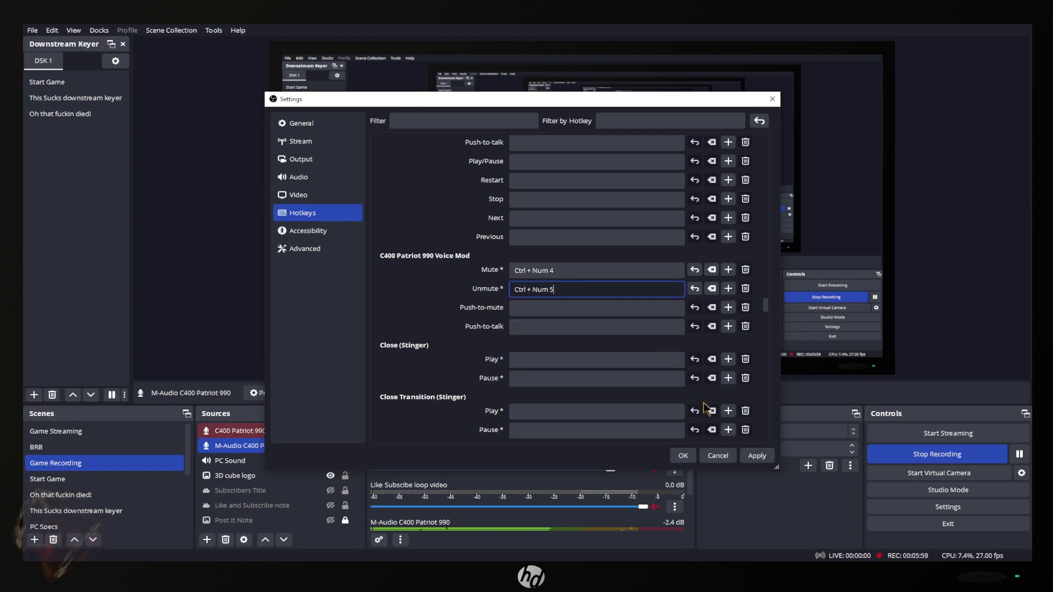
click(756, 456)
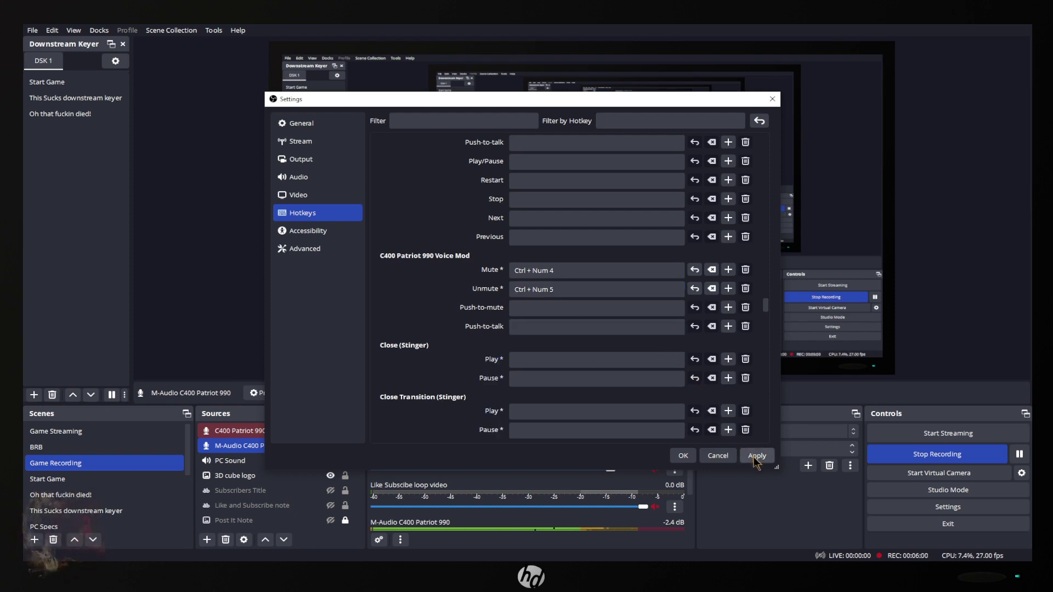
click(683, 455)
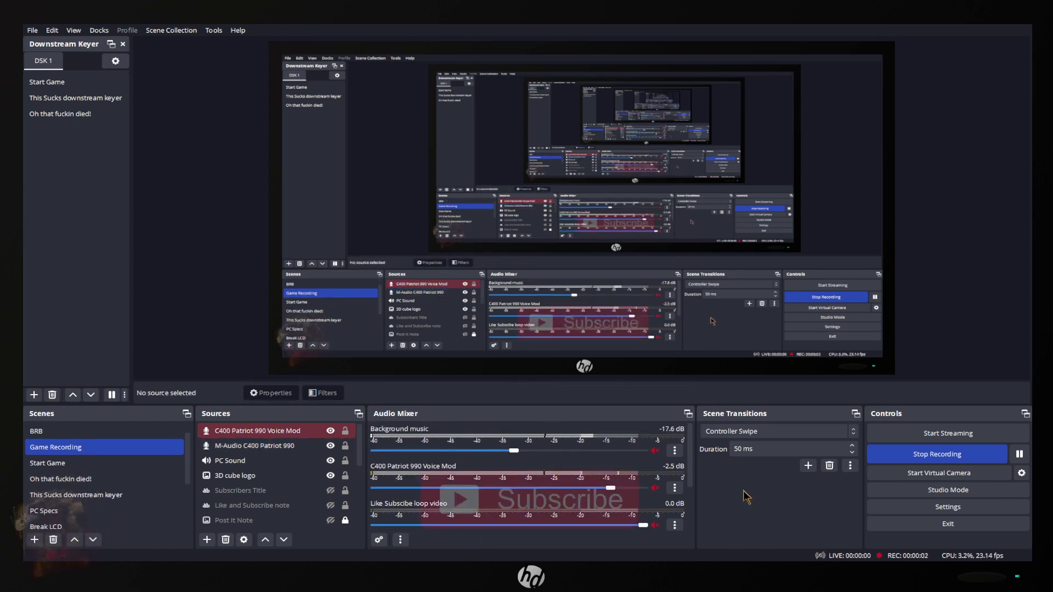
Step: Tick Mono for C400 Patriot 990 Voice Mod in Advanced Audio Properties
scroll(547, 515, down, 2)
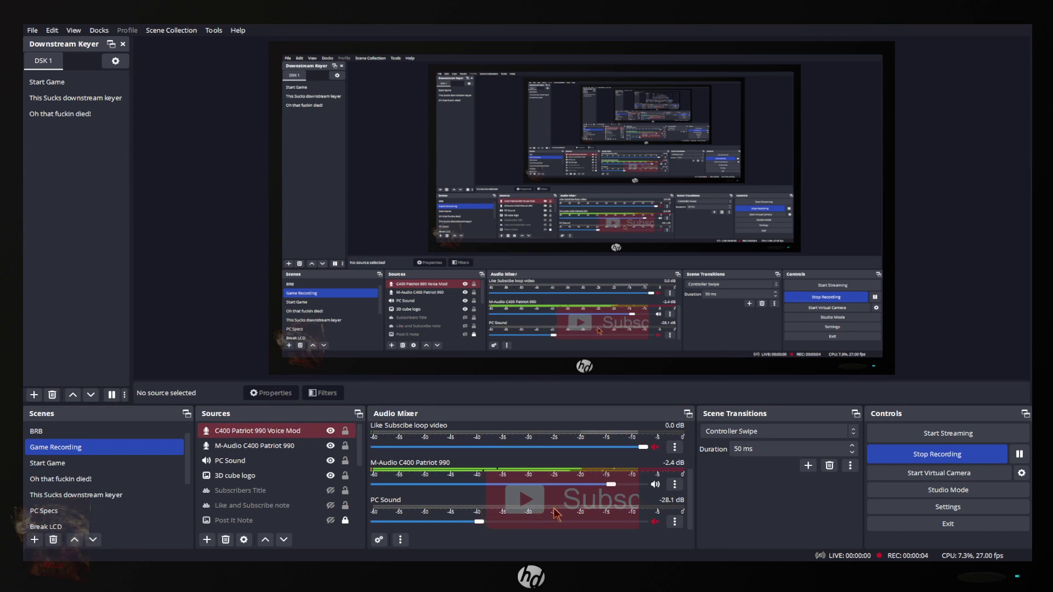
scroll(549, 510, up, 2)
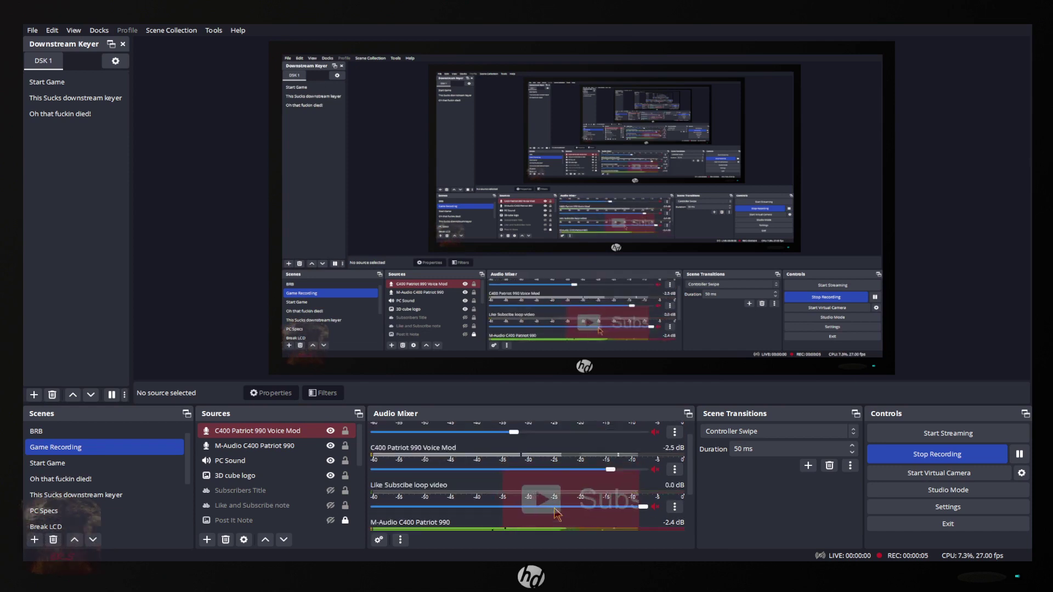
click(674, 470)
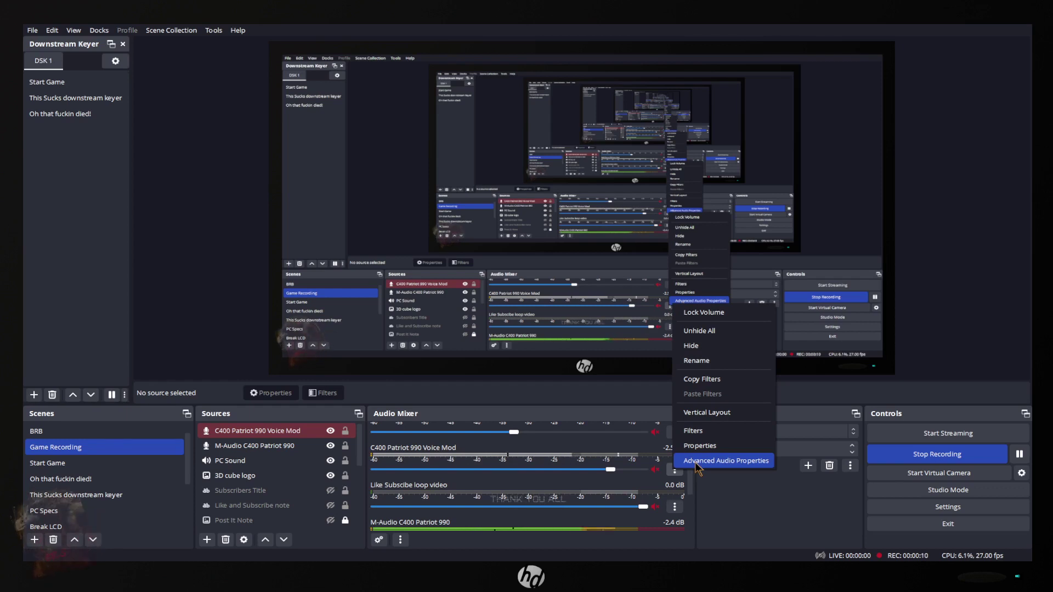
click(697, 462)
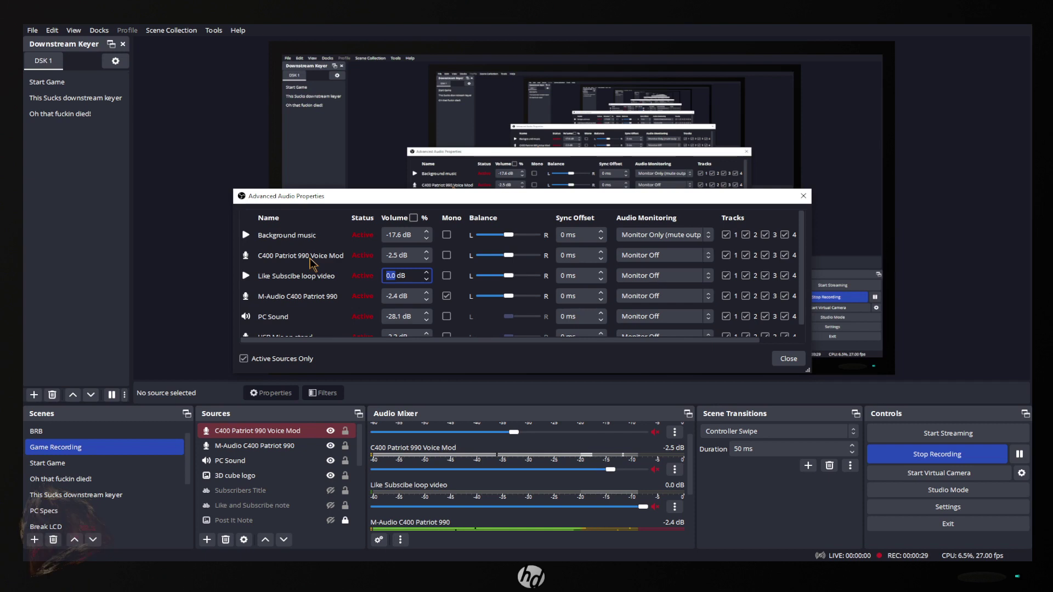
click(447, 255)
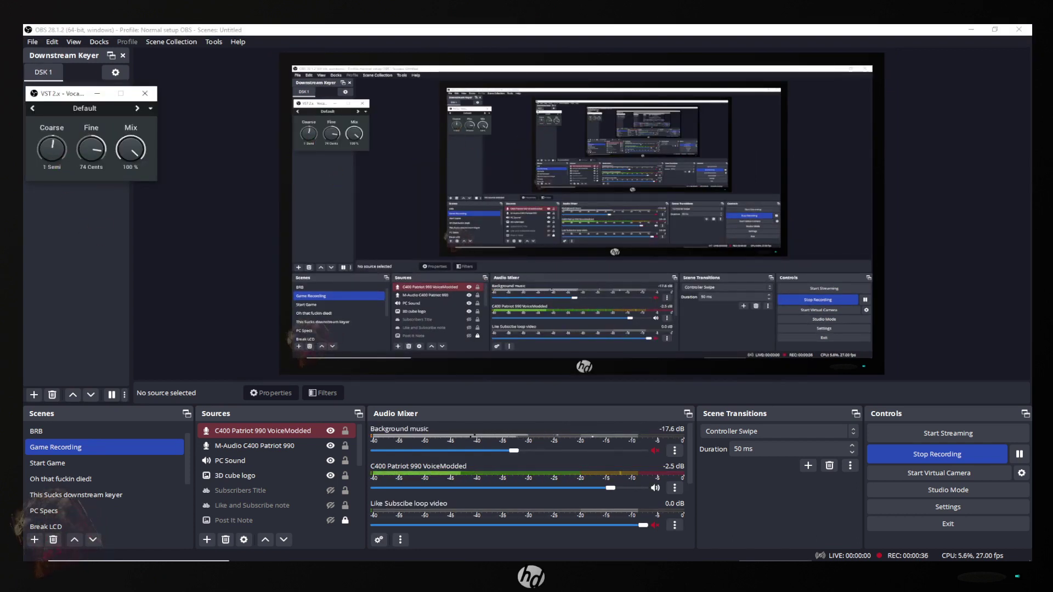
Step: Turn the pitch shifter knobs to Coarse -2 semitones, Fine -17 cents and Mix 50 %
drag(52, 149, 52, 143)
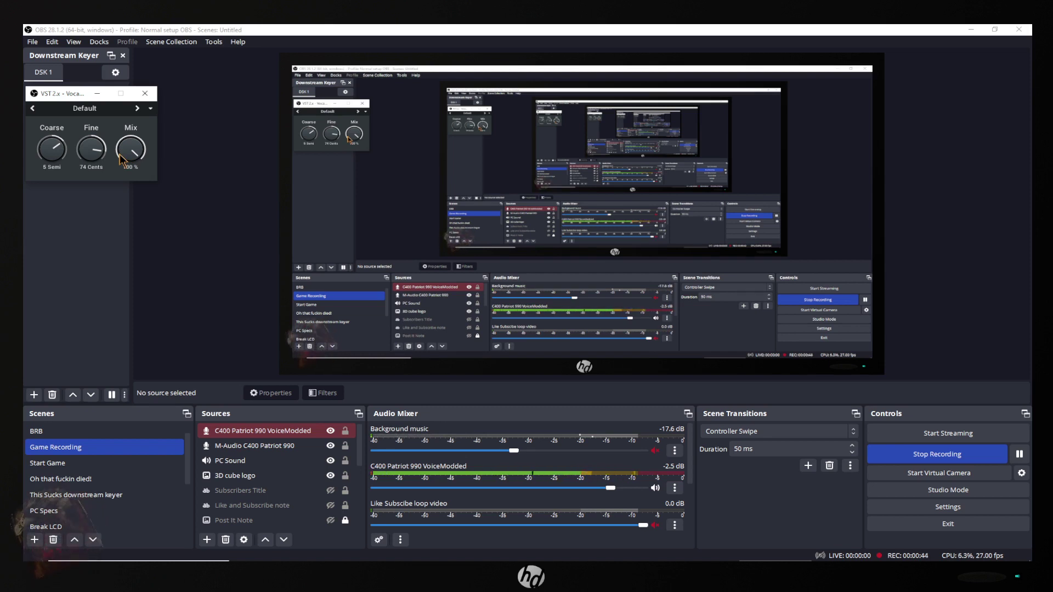
drag(131, 148, 131, 167)
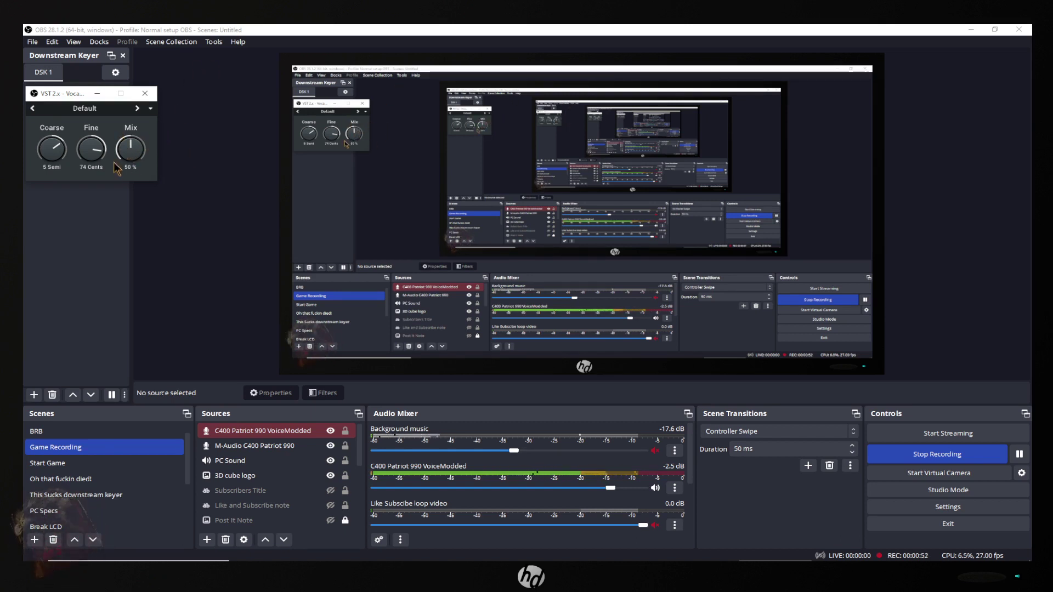
drag(91, 148, 91, 186)
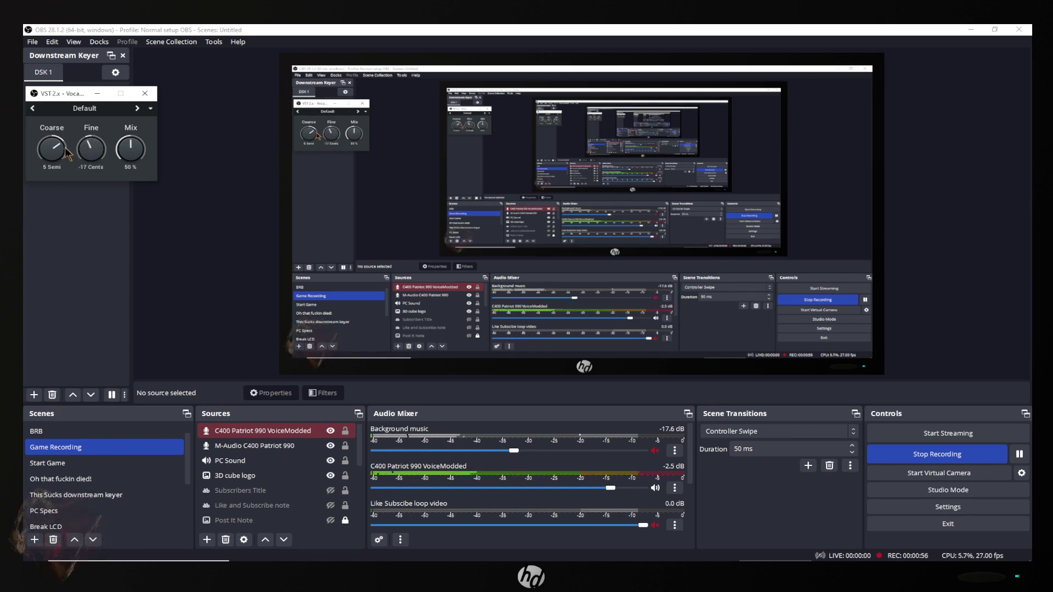
drag(66, 153, 66, 164)
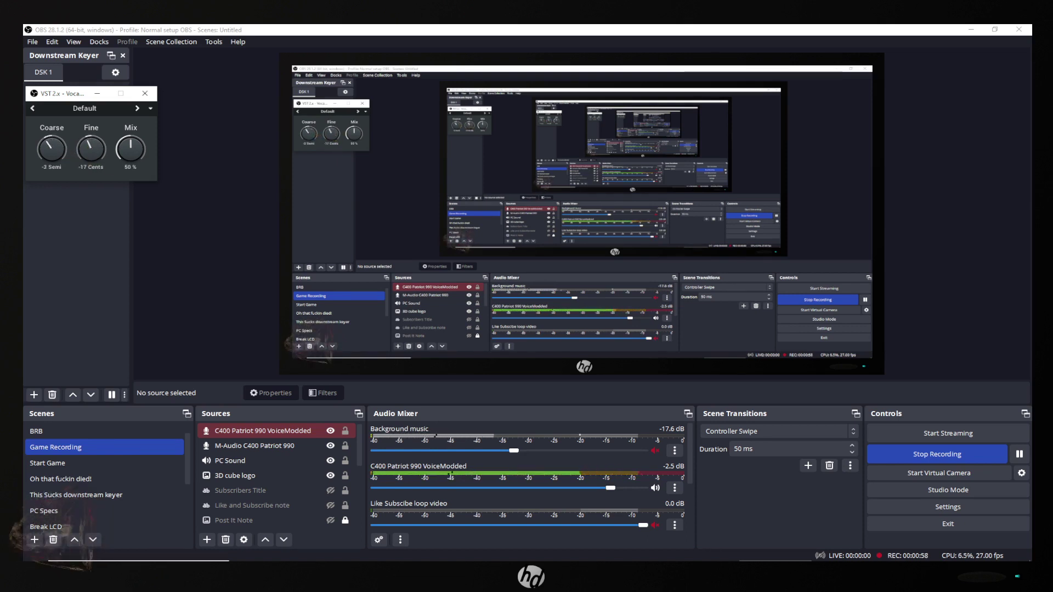
drag(66, 164, 76, 151)
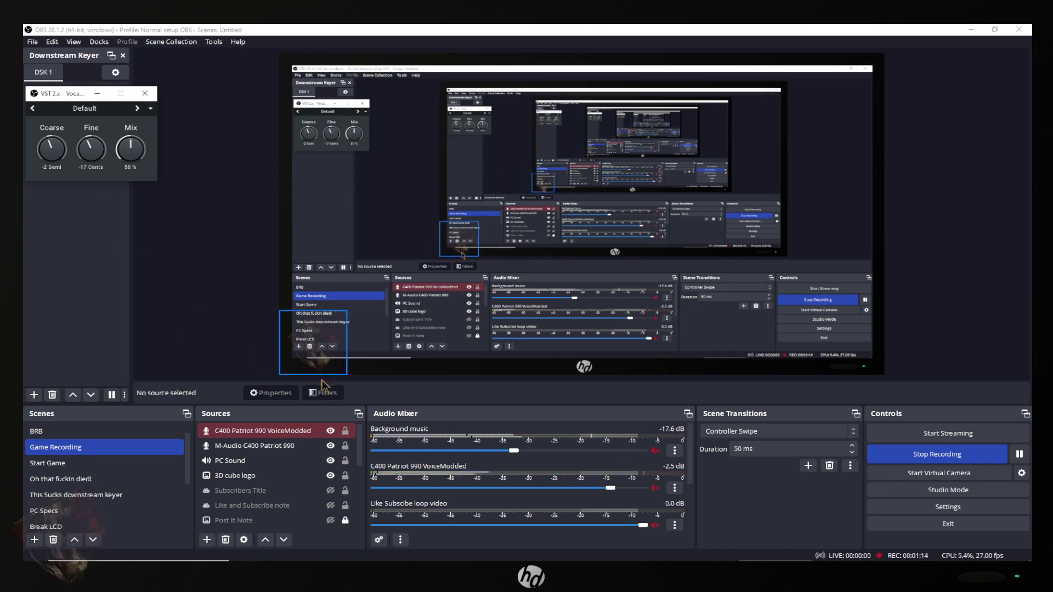
Step: Scroll the Audio Mixer to check the source levels
scroll(548, 493, down, 2)
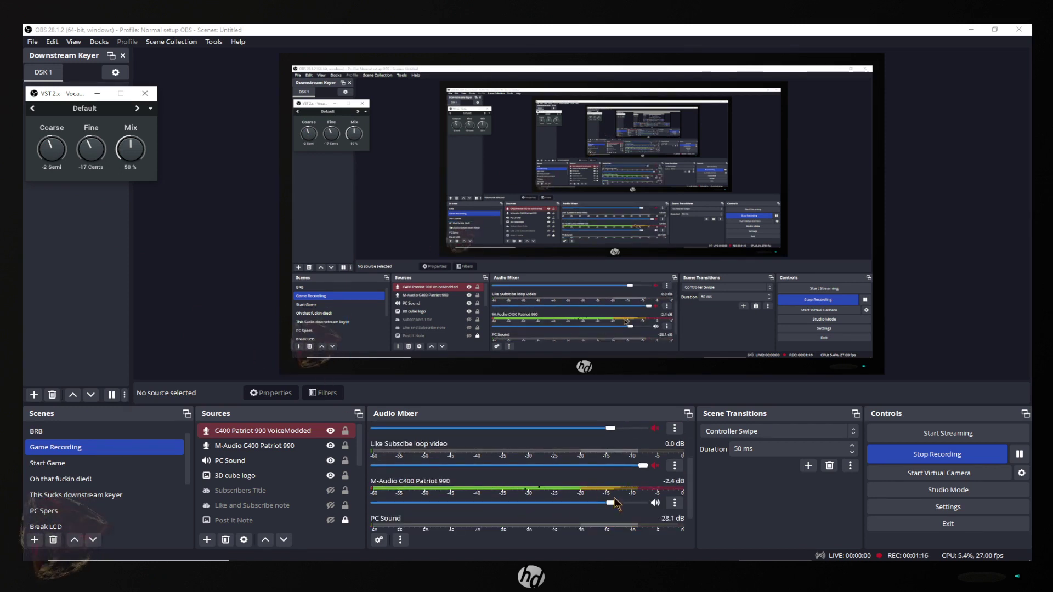